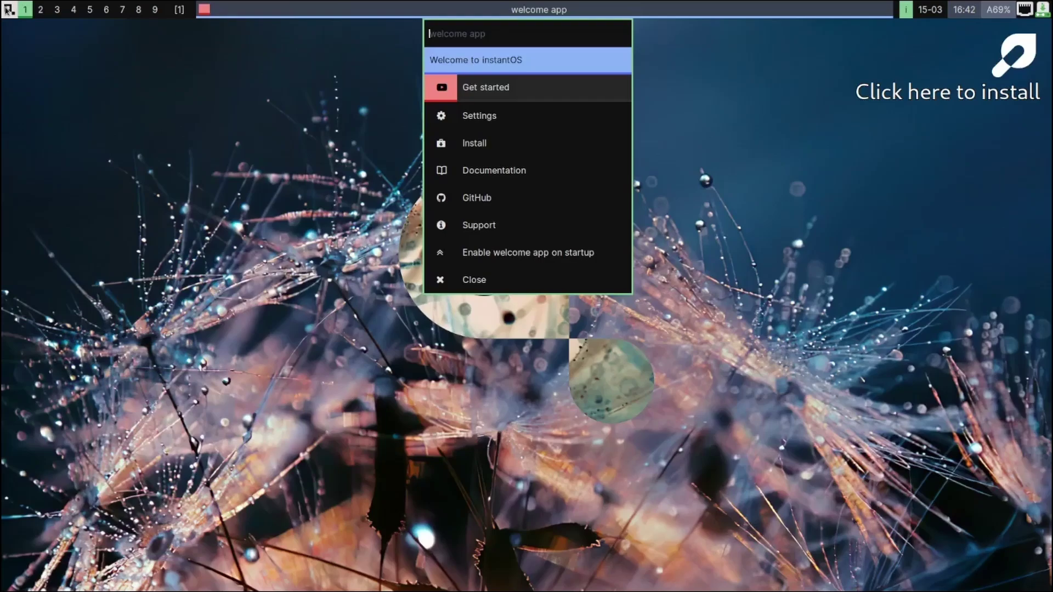
- Step through the welcome app's getting-started entries such as Get started, Settings and Install
key("Return")
- Open the settings categories from the welcome app, then move its selection between Close and Support
left_click(473, 114)
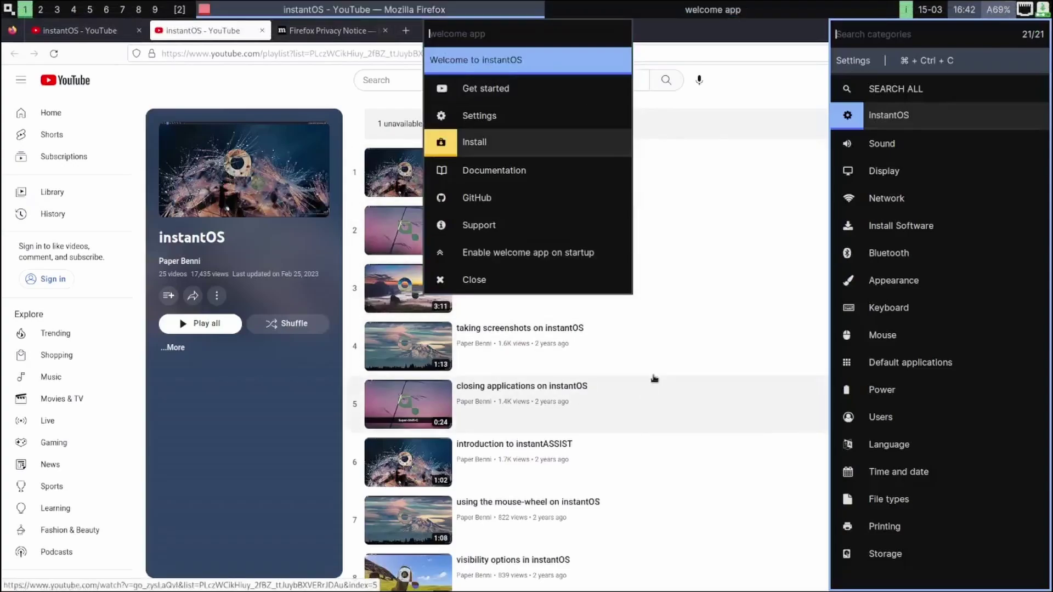
scroll(491, 397, "down", 5)
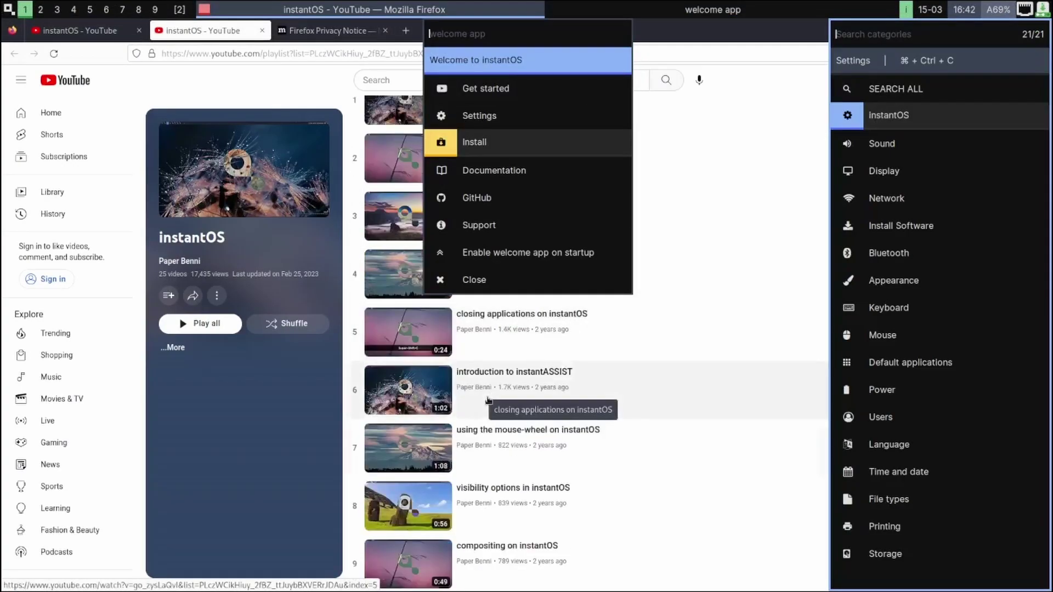
scroll(489, 399, "up", 5)
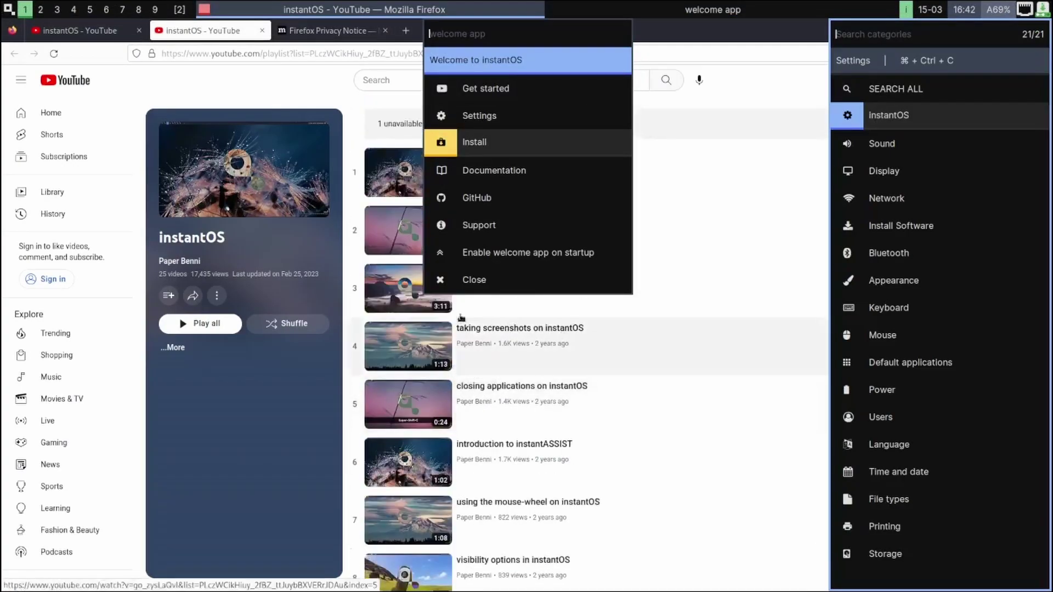
key("Down")
key("Down")
key("Down")
key("Down")
key("Down")
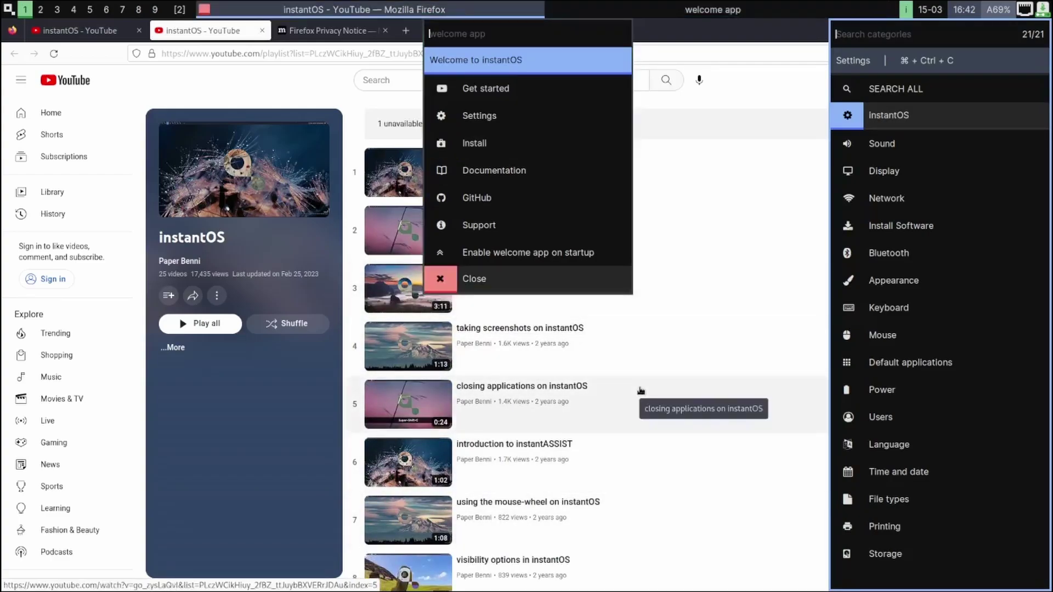
key("Up")
key("Up")
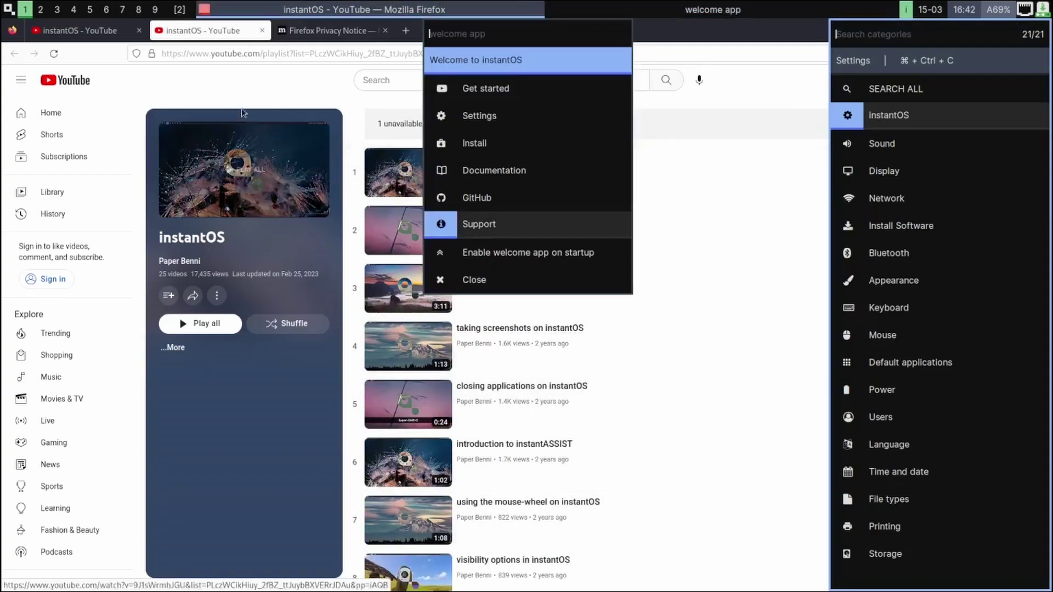
- Close the Firefox playlist, open Display settings, close the welcome app, and show the application grid
left_click(204, 11)
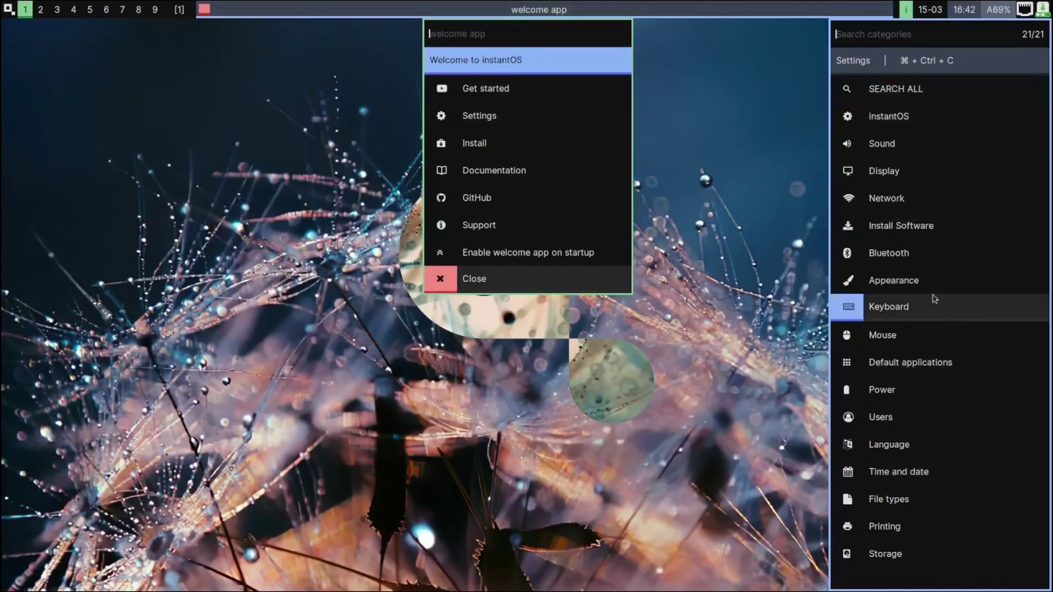
left_click(902, 175)
left_click(205, 10)
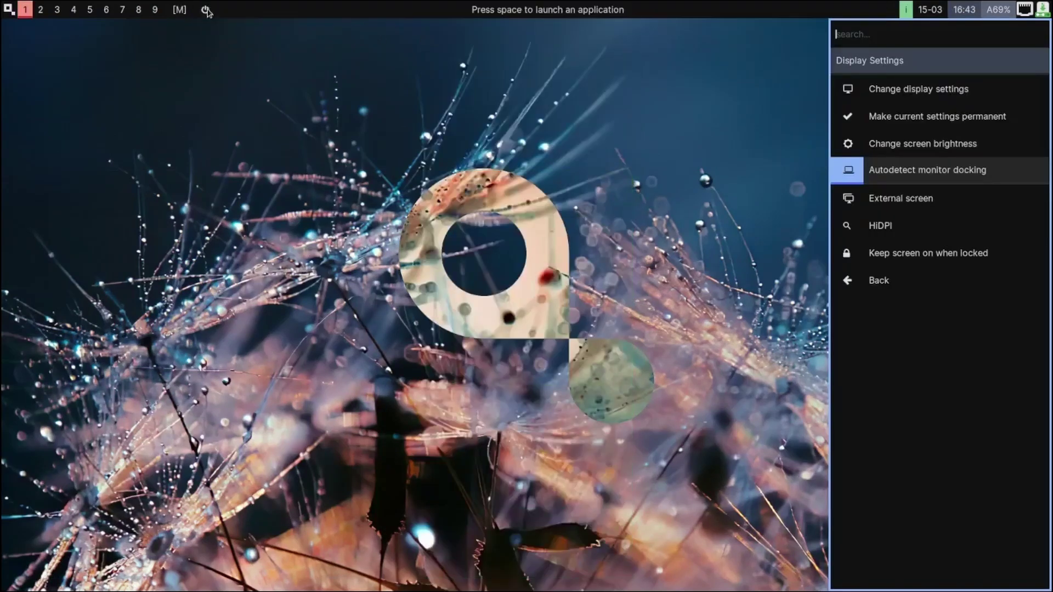
left_click(718, 113)
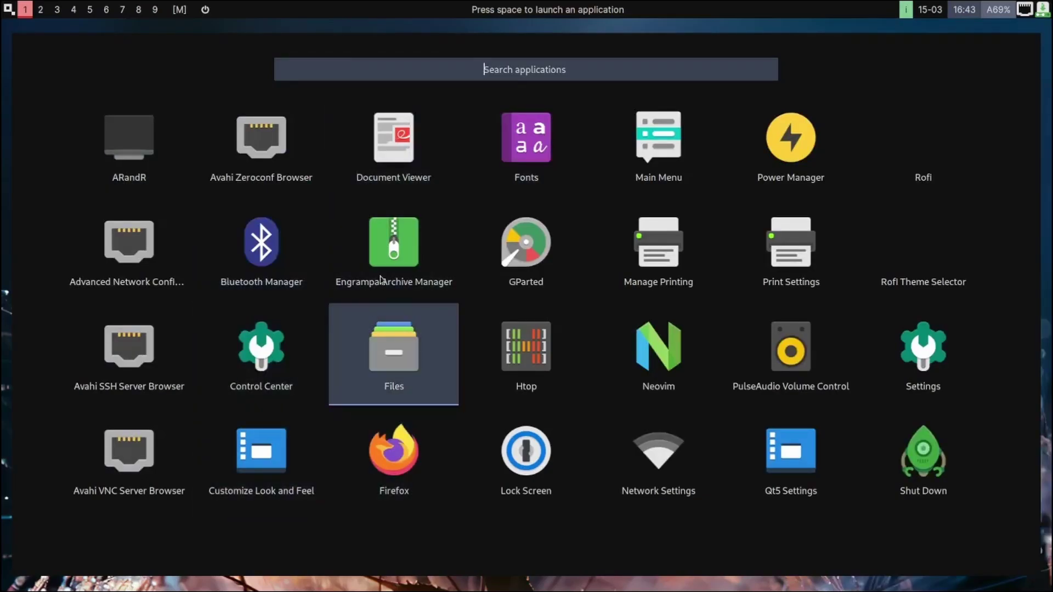
- Launch Files from the grid to show the Home folder with Desktop, Documents and Downloads
left_click(397, 368)
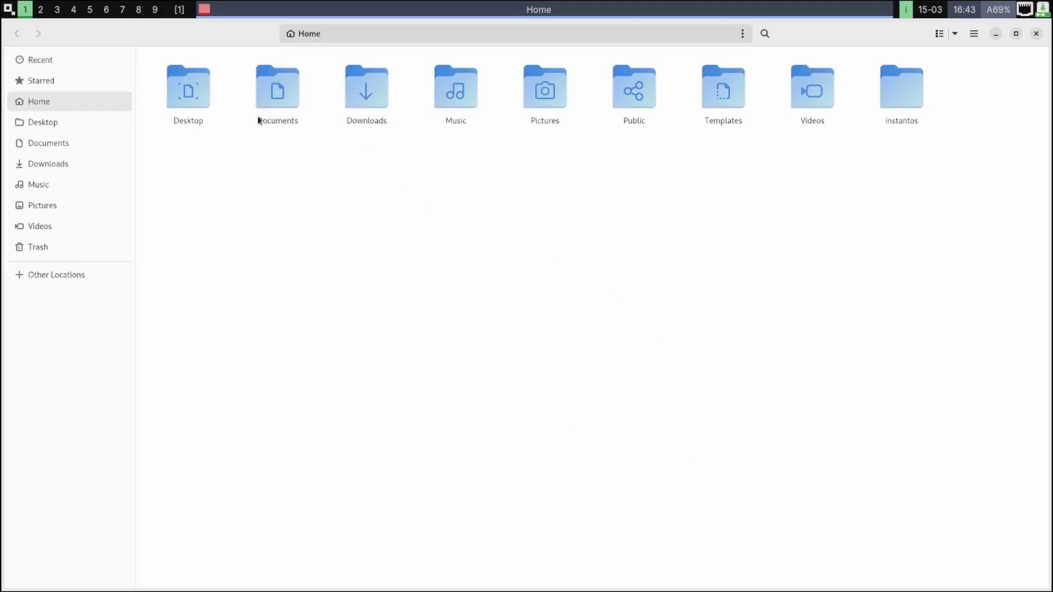
- Launch htop on workspace 2 from the start menu's Applications, then open the start menu on workspace 3
left_click(41, 10)
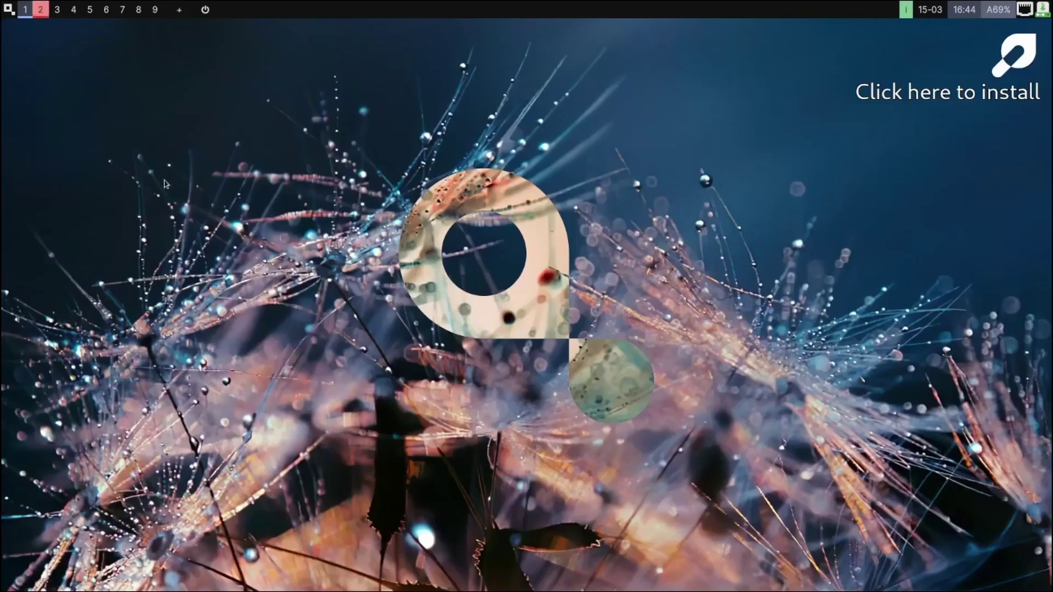
left_click(9, 10)
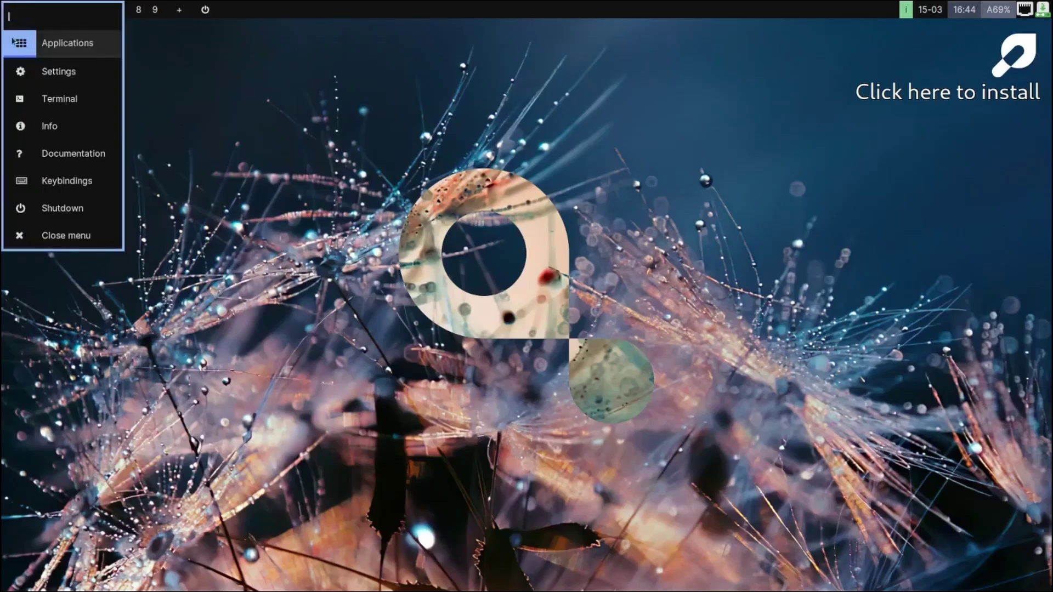
left_click(40, 46)
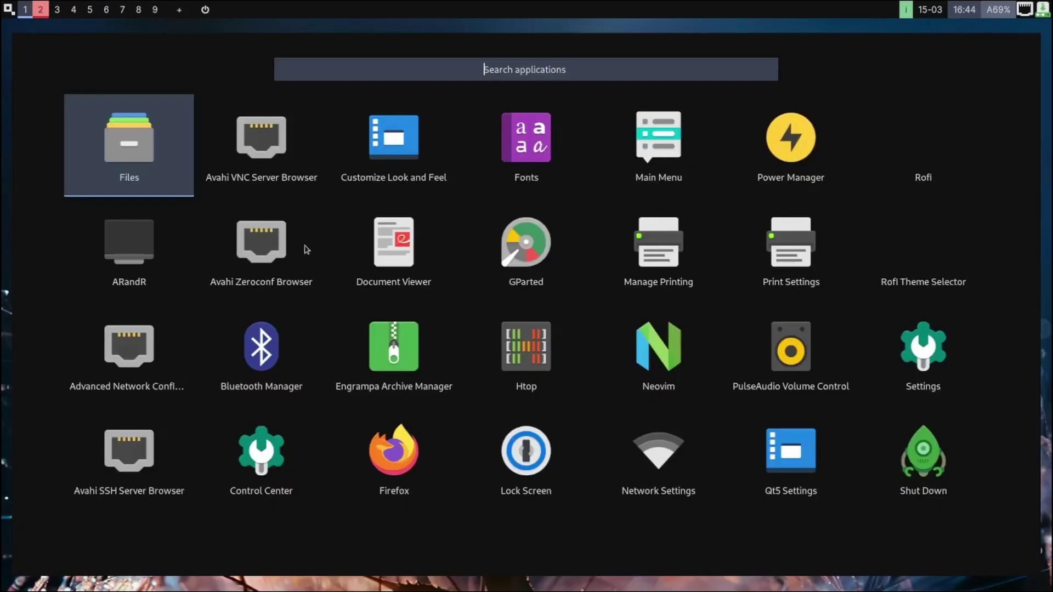
left_click(532, 361)
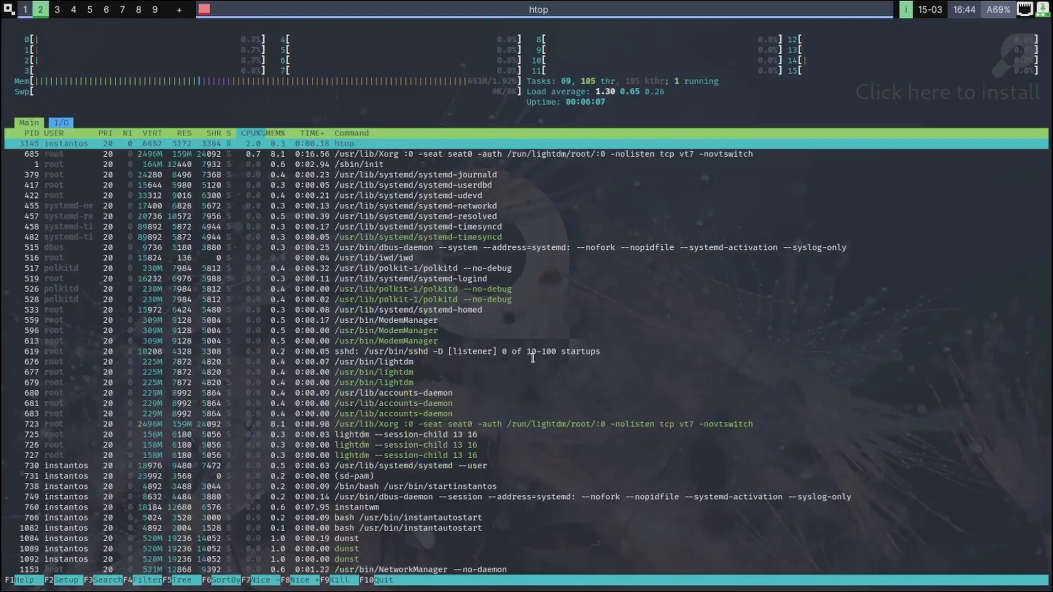
left_click(58, 11)
left_click(11, 16)
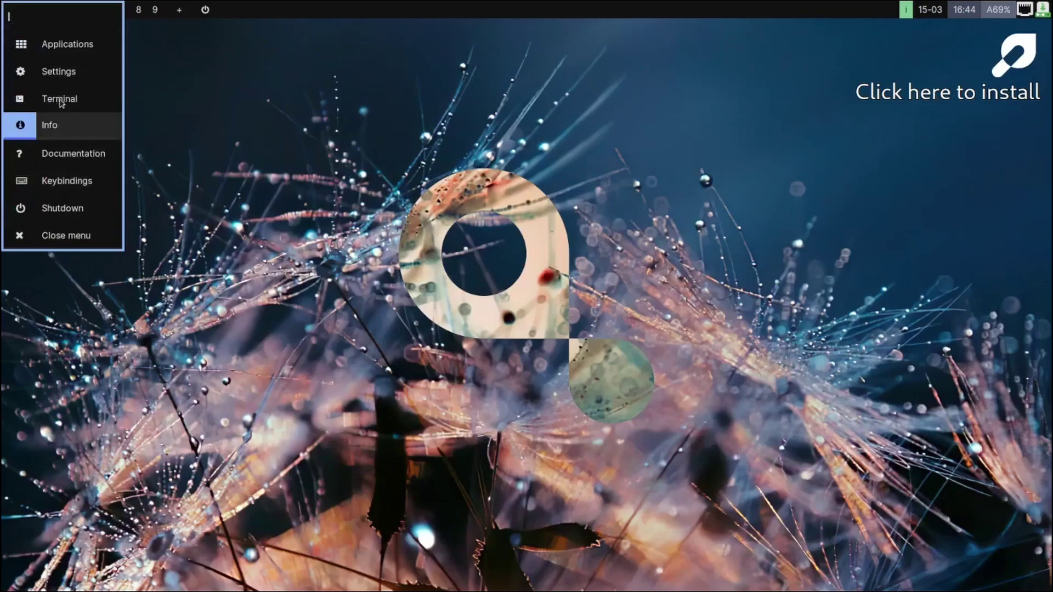
- Show the keybindings reference, then search the Super+Space launcher for gimp, htop, libreoffice and calibre
left_click(60, 175)
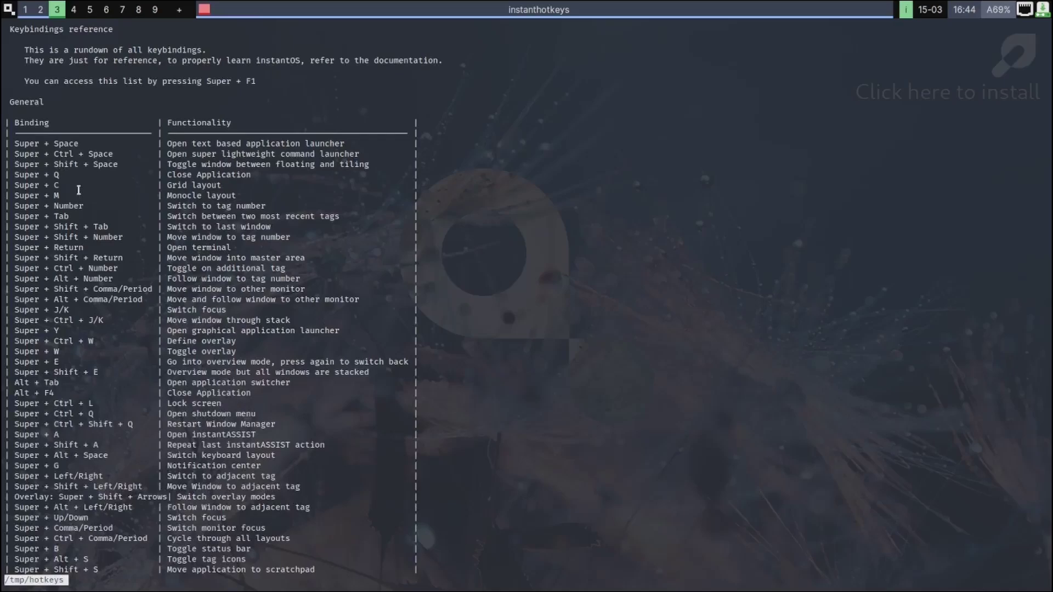
key("super+space")
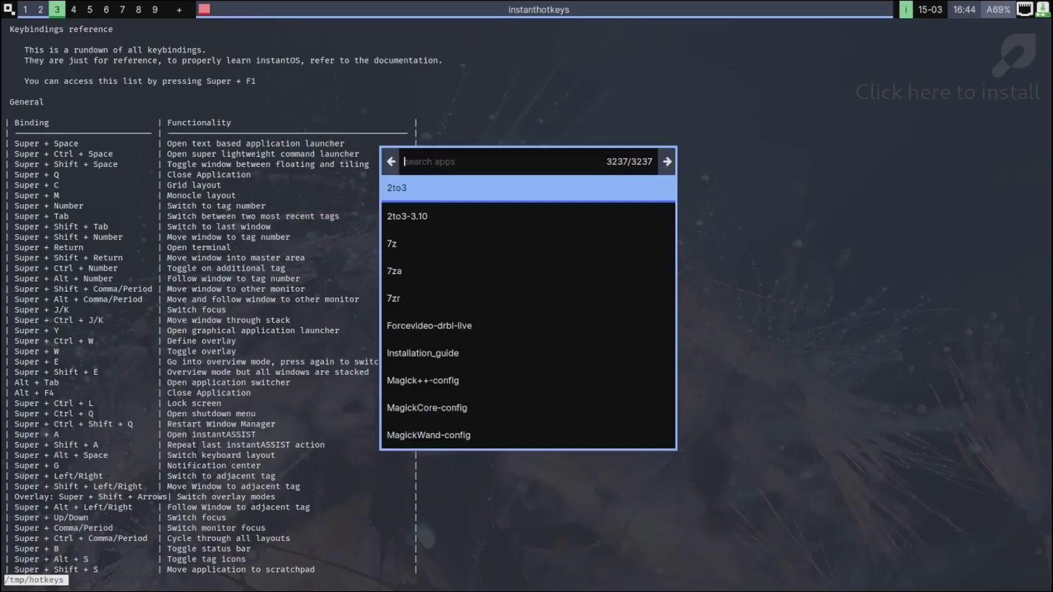
type("gimp")
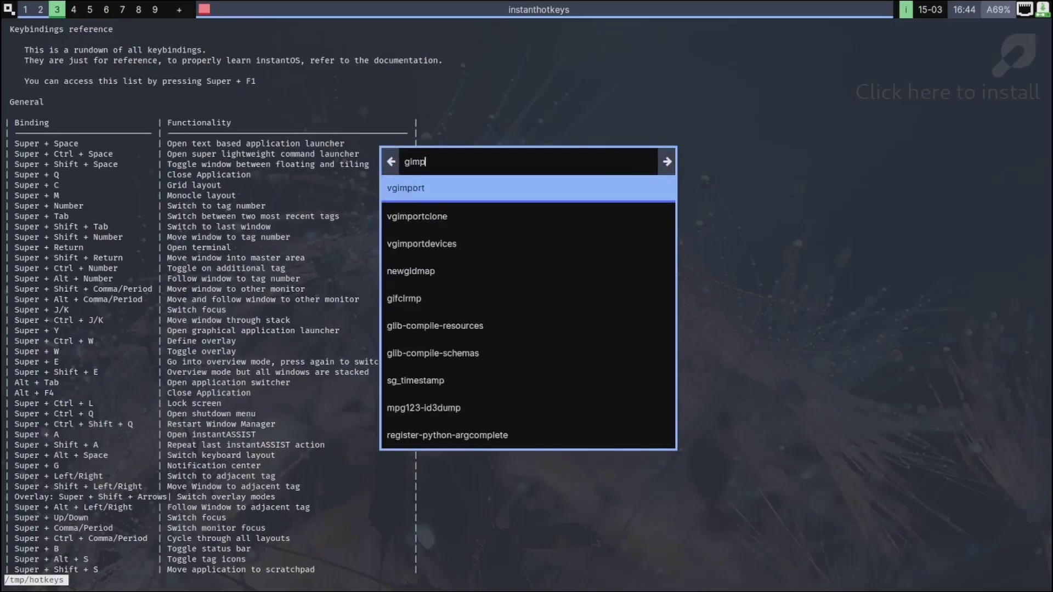
key("BackSpace")
key("BackSpace")
key("BackSpace")
key("BackSpace")
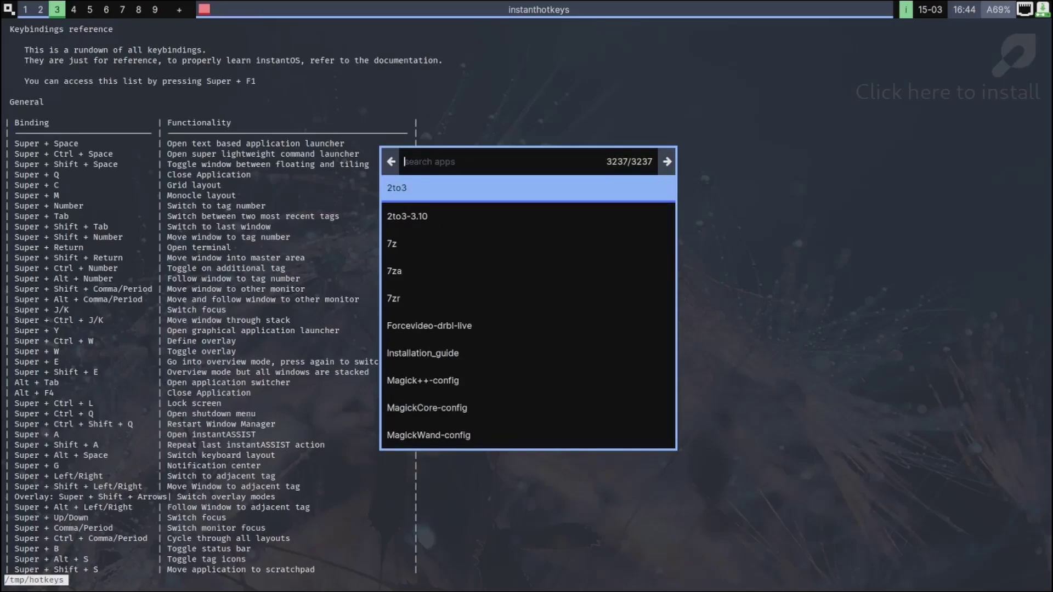
type("htop")
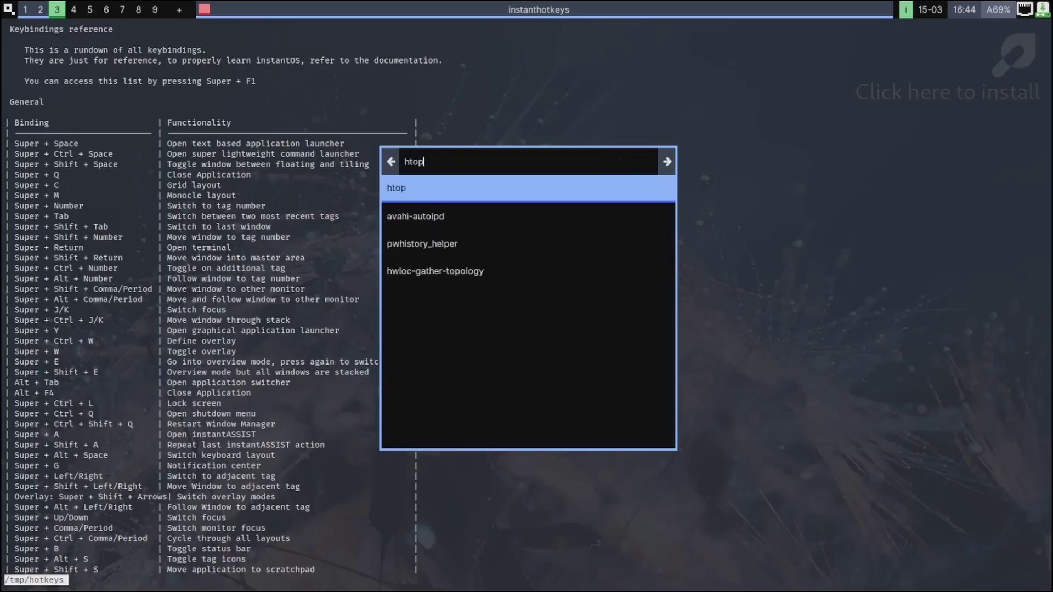
key("BackSpace")
key("BackSpace")
key("BackSpace")
key("BackSpace")
type("libreoffic")
key("BackSpace")
key("BackSpace")
key("BackSpace")
key("BackSpace")
key("BackSpace")
key("BackSpace")
key("BackSpace")
key("BackSpace")
key("BackSpace")
key("BackSpace")
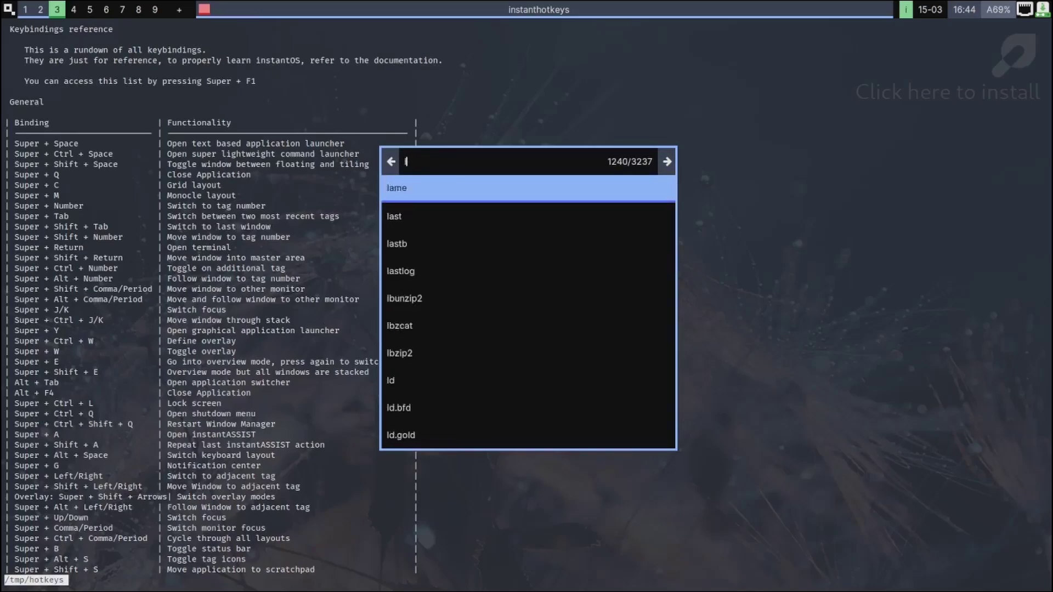
type("calibre")
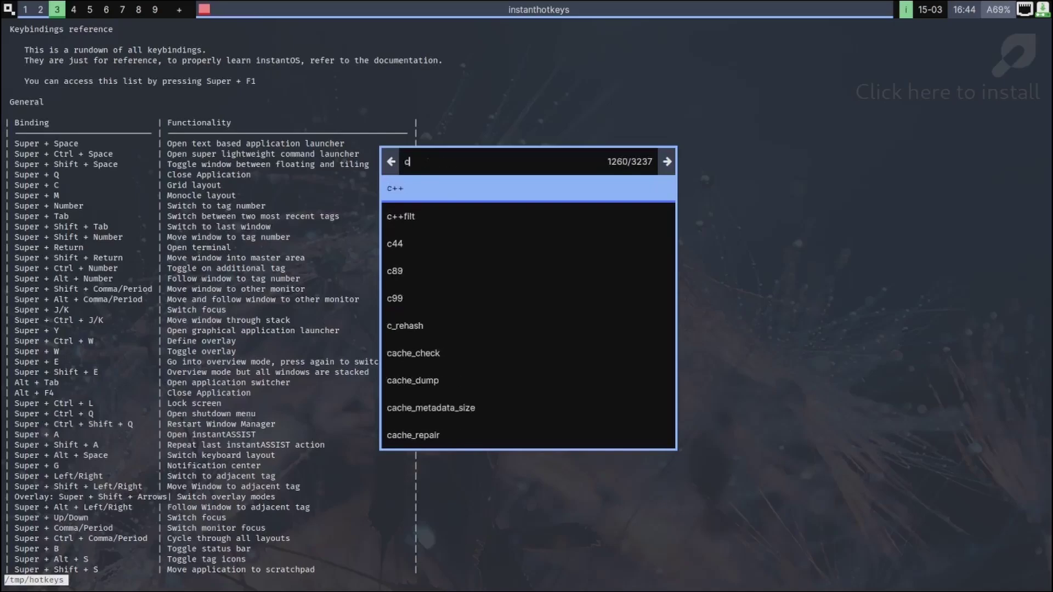
key("BackSpace")
key("BackSpace")
key("BackSpace")
key("BackSpace")
key("BackSpace")
key("BackSpace")
key("BackSpace")
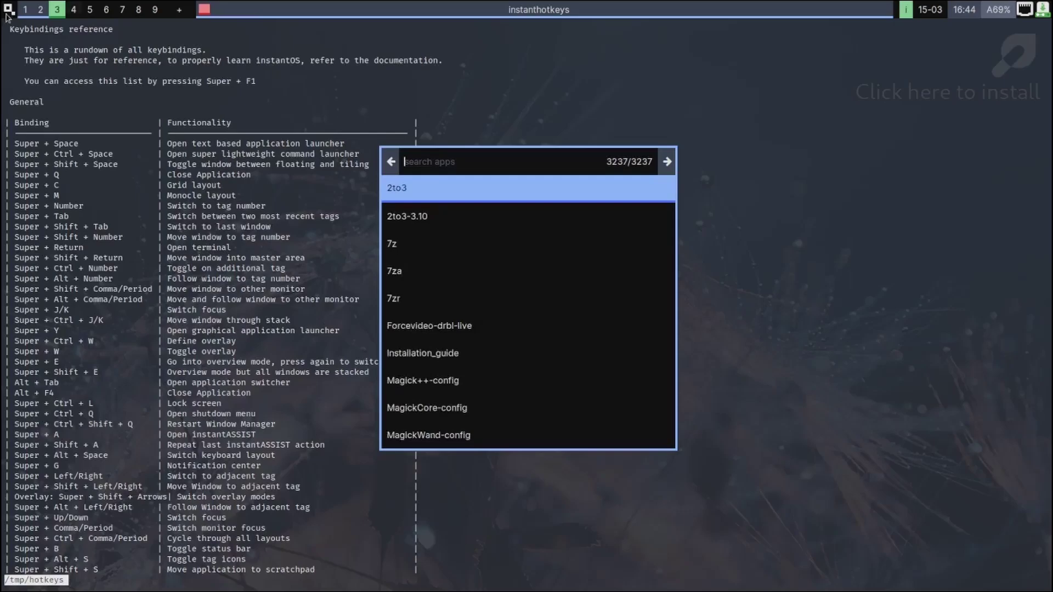
- On workspace 4, page through the application grid toward Power Manager and Fonts, then reopen the start menu
left_click(76, 15)
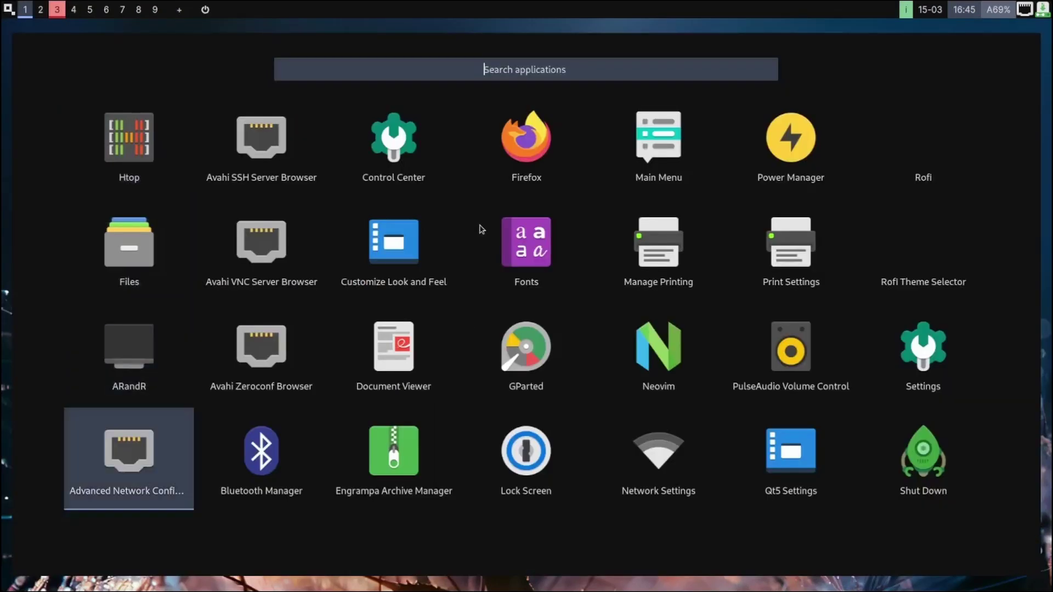
key("Right")
key("Right")
key("Right")
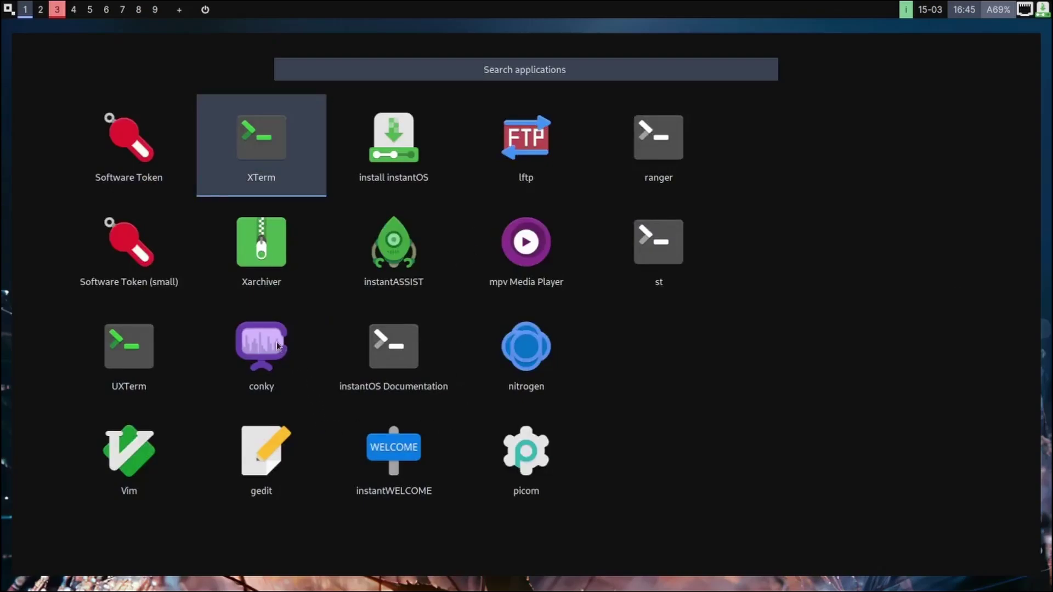
key("Left")
key("Left")
key("Down")
key("Down")
key("Down")
key("Up")
key("Up")
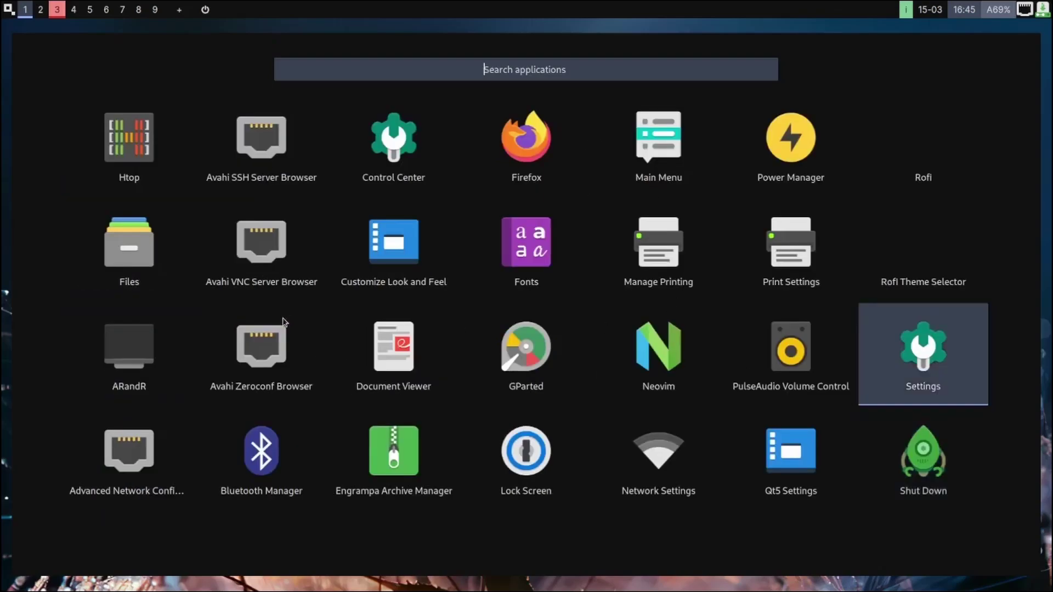
key("Up")
key("Up")
key("Left")
key("Down")
key("Left")
key("Left")
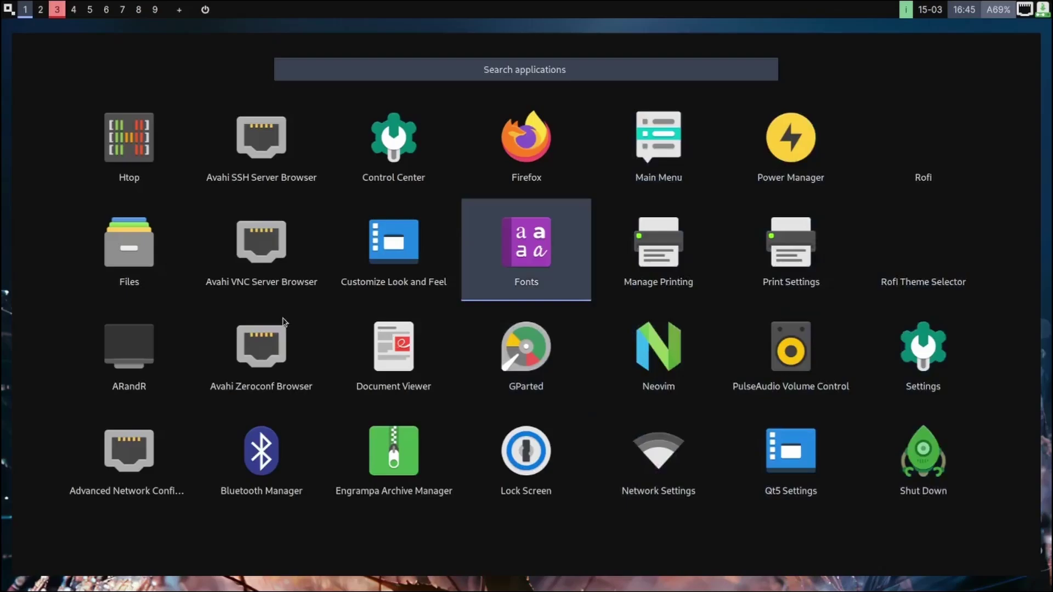
left_click(9, 12)
left_click(8, 12)
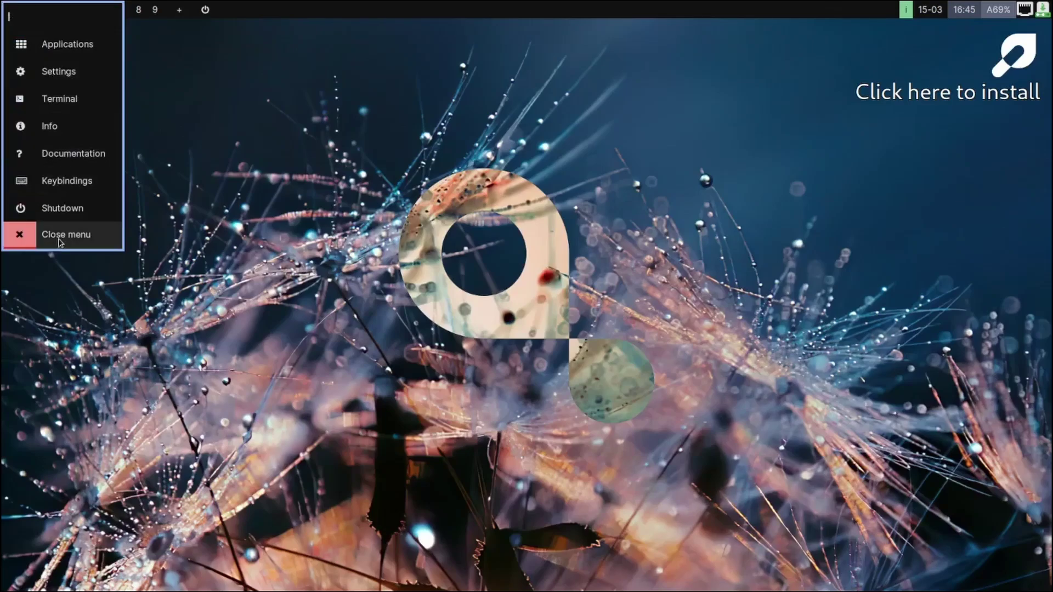
- Choose Info to show neofetch output with kernel 6.1.12-arch1-1 and 970 pacman packages
left_click(50, 126)
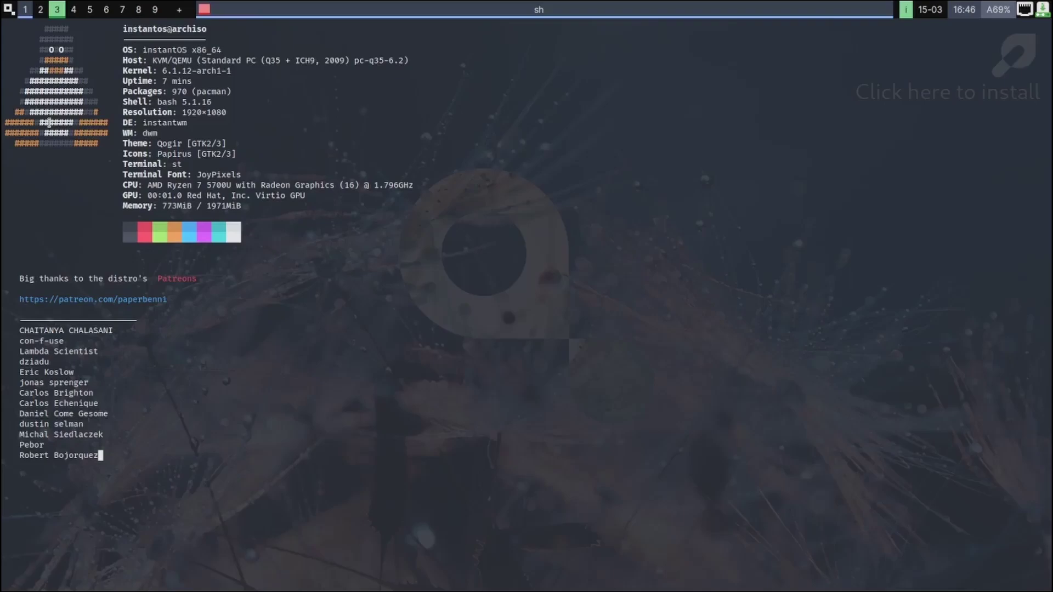
left_click(74, 13)
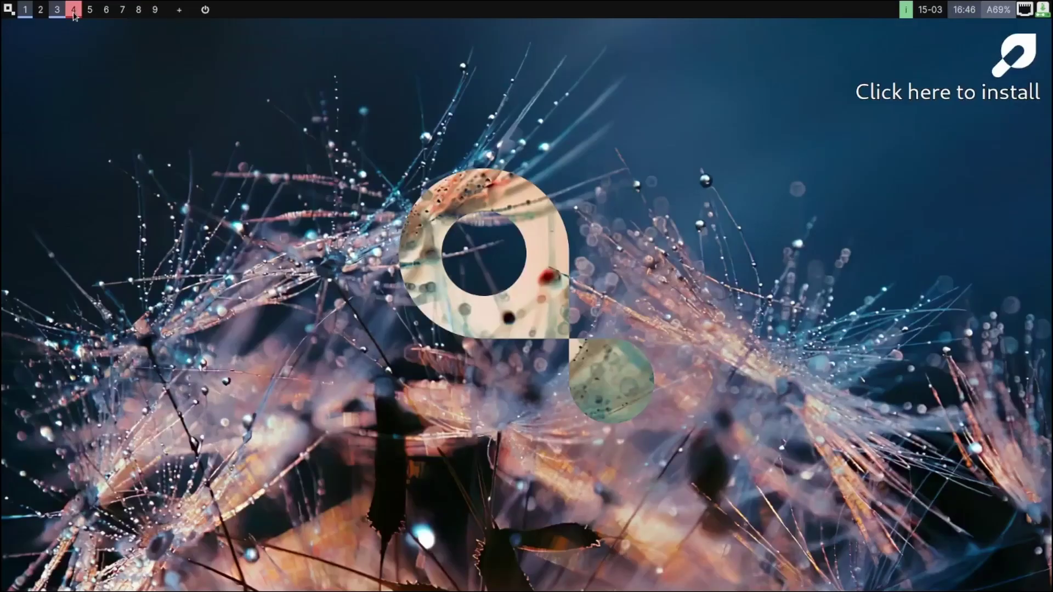
left_click(7, 12)
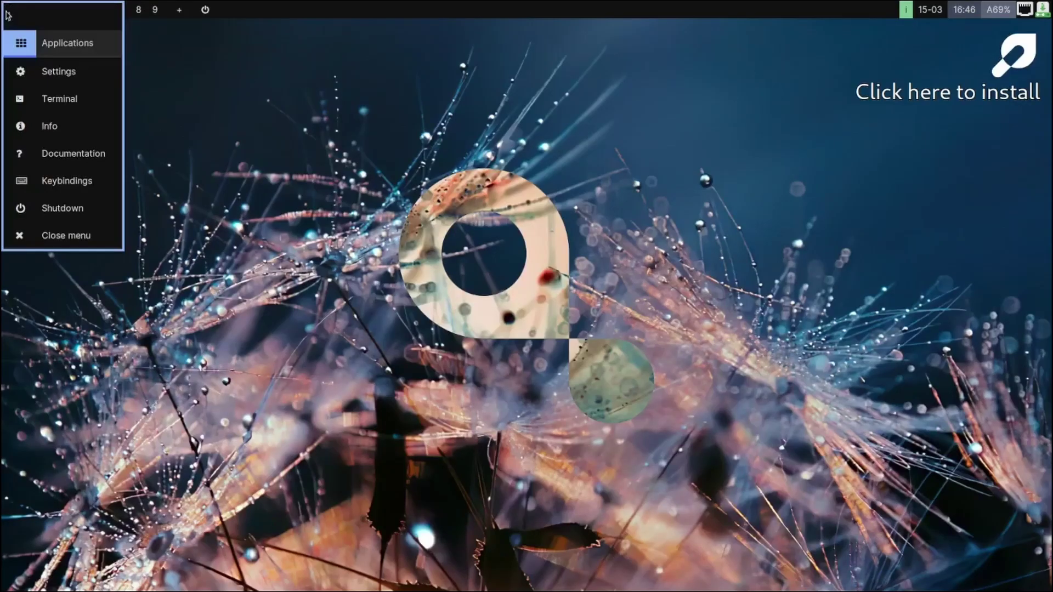
left_click(45, 42)
key("Down")
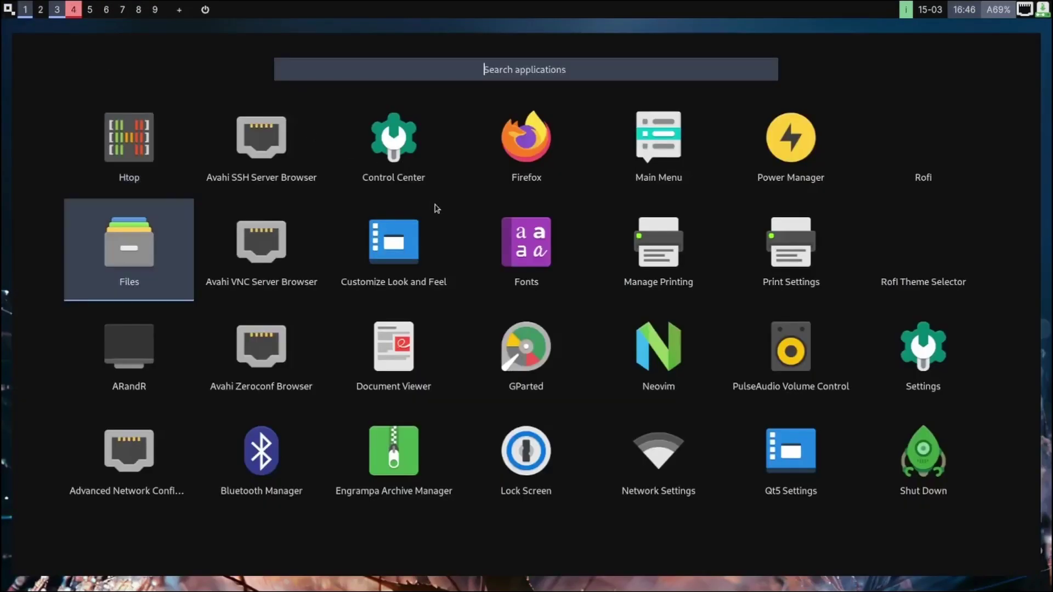
key("Down")
key("Down")
key("Down")
key("Down")
key("Down")
key("Down")
key("Down")
key("Down")
key("Down")
key("Down")
key("Down")
key("Down")
key("Down")
key("Down")
key("Down")
key("Down")
key("Down")
key("Down")
key("Down")
key("Down")
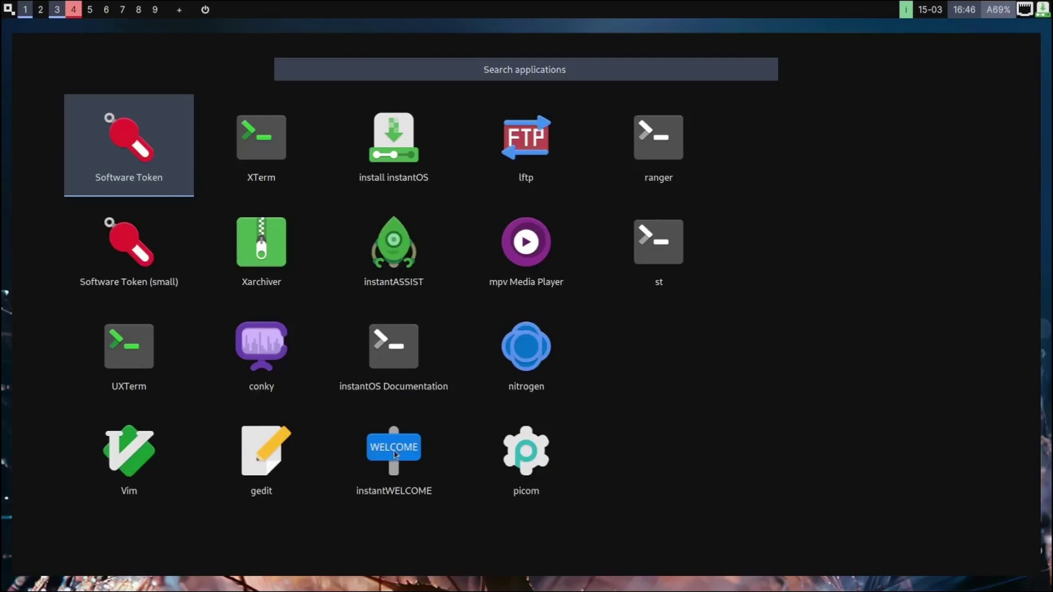
left_click(391, 344)
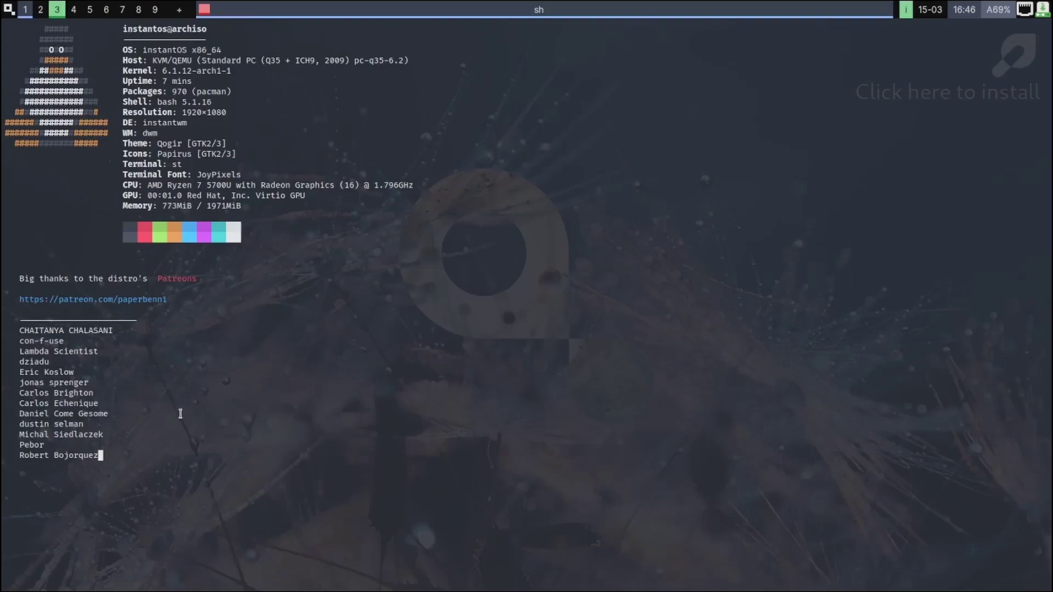
- Open a second system info terminal from the start menu, then close both terminals
left_click(9, 9)
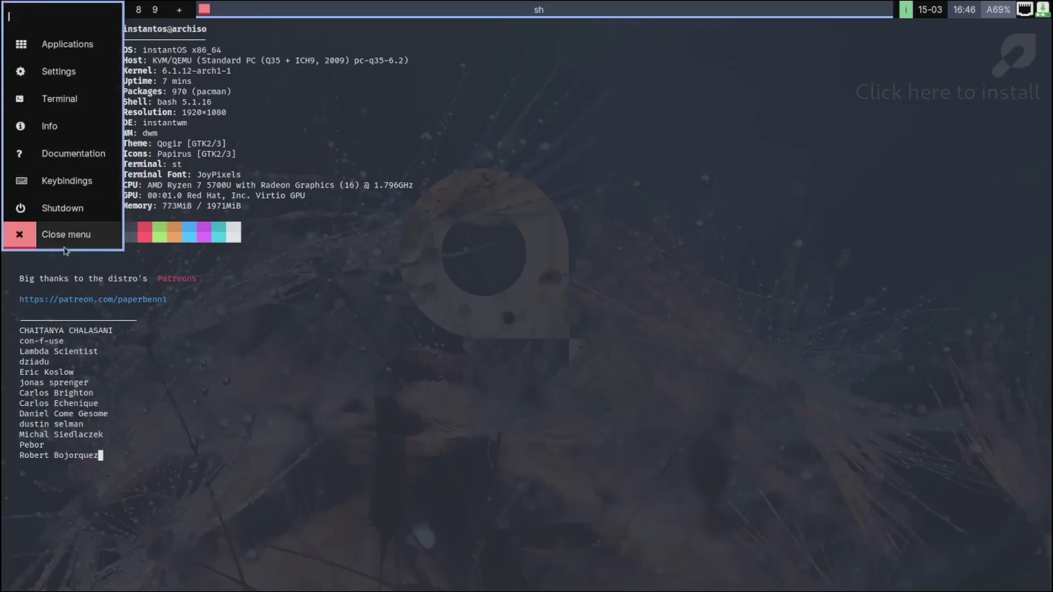
left_click(59, 127)
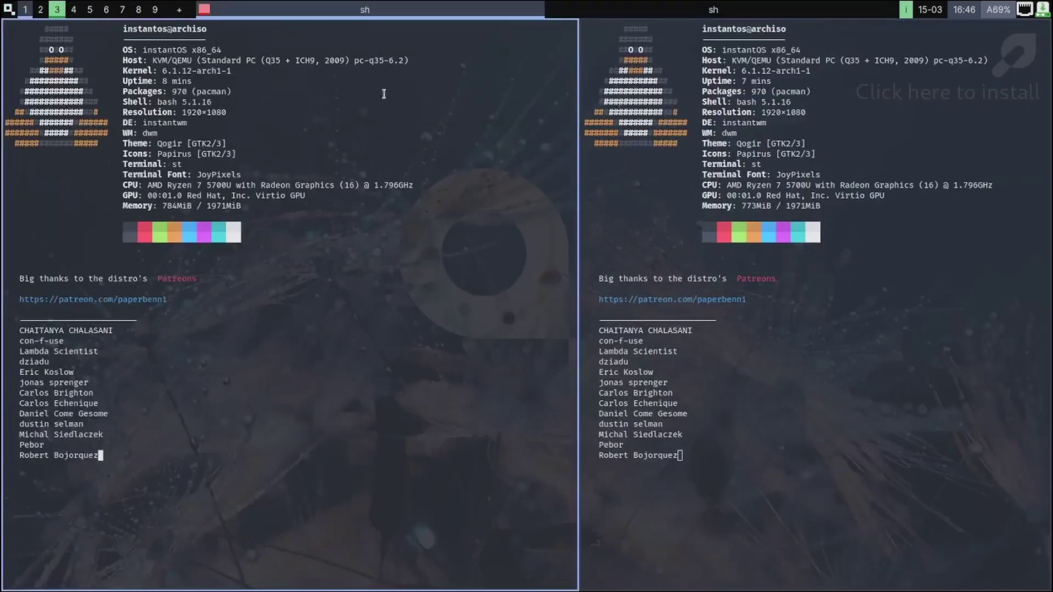
left_click(551, 9)
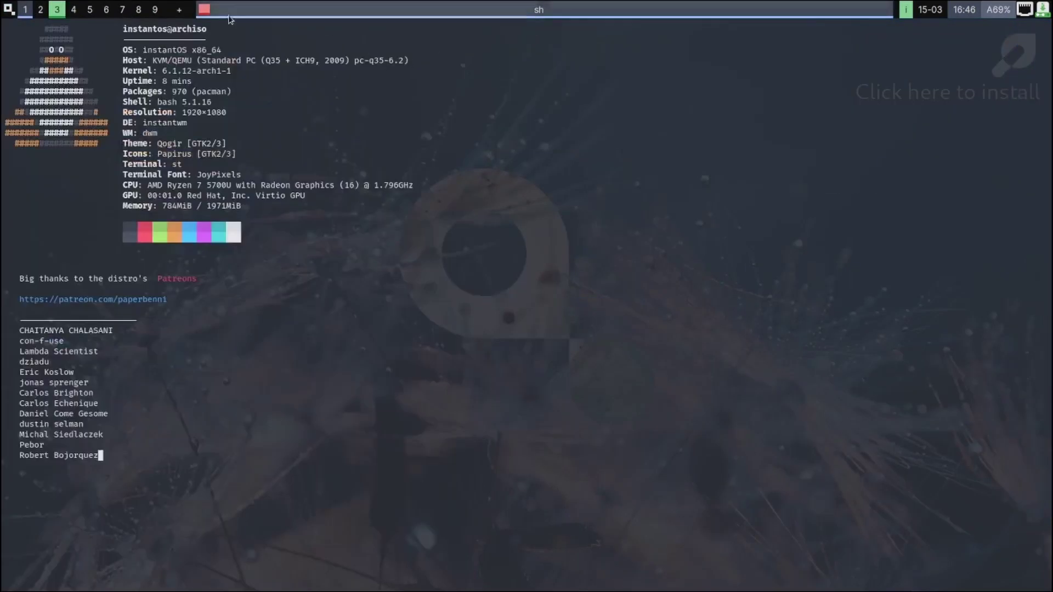
left_click(206, 9)
- Open and close the Files home folder with Super+N, then bring up the application grid
key("super+n")
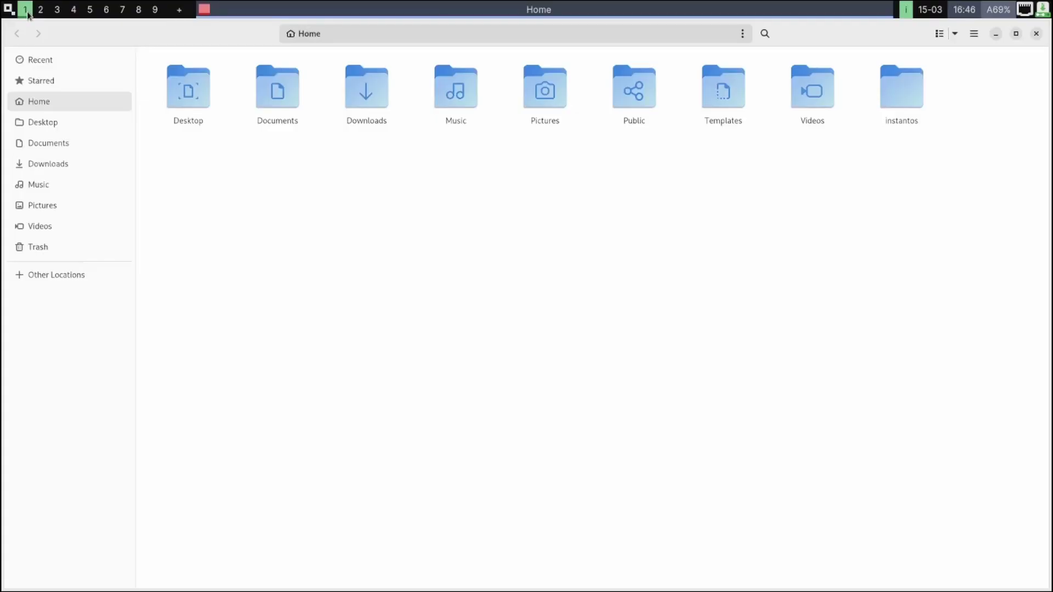
left_click(204, 9)
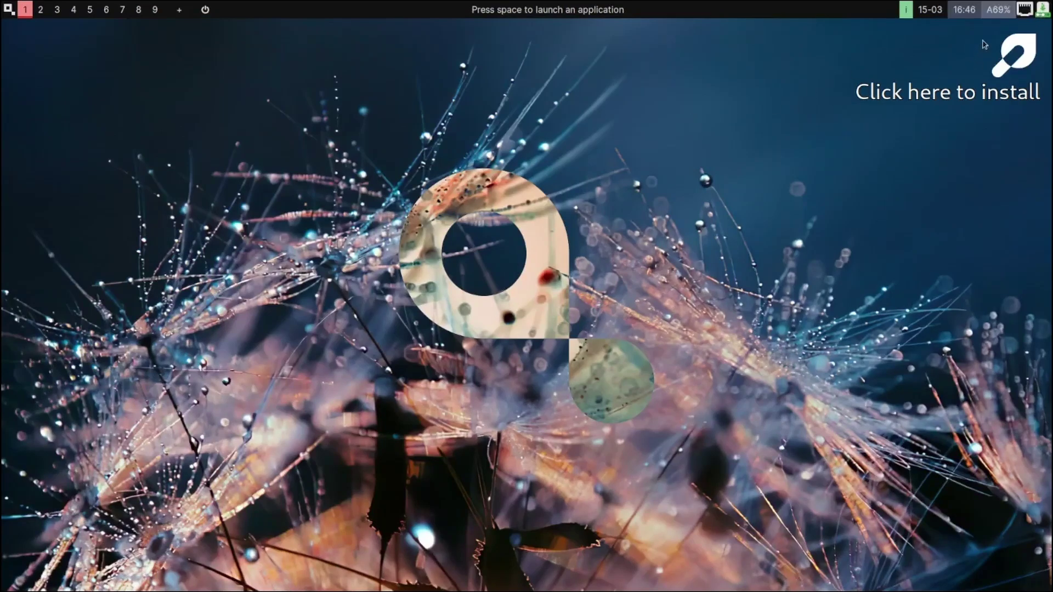
key("space")
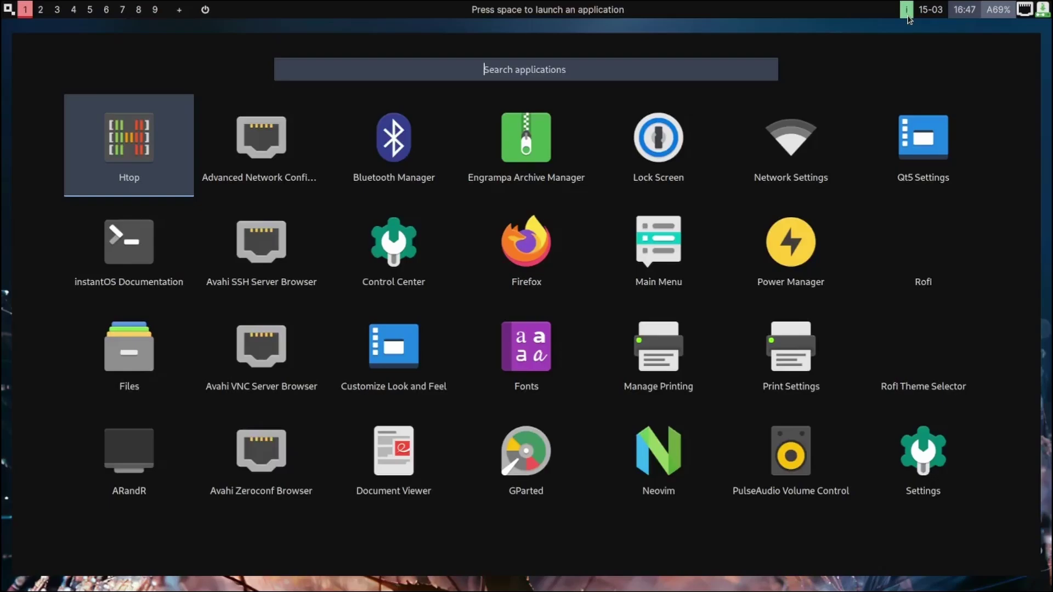
- Launch Firefox, dismiss the restore notice, and search 'instant os' to open instantos.io
left_click(519, 252)
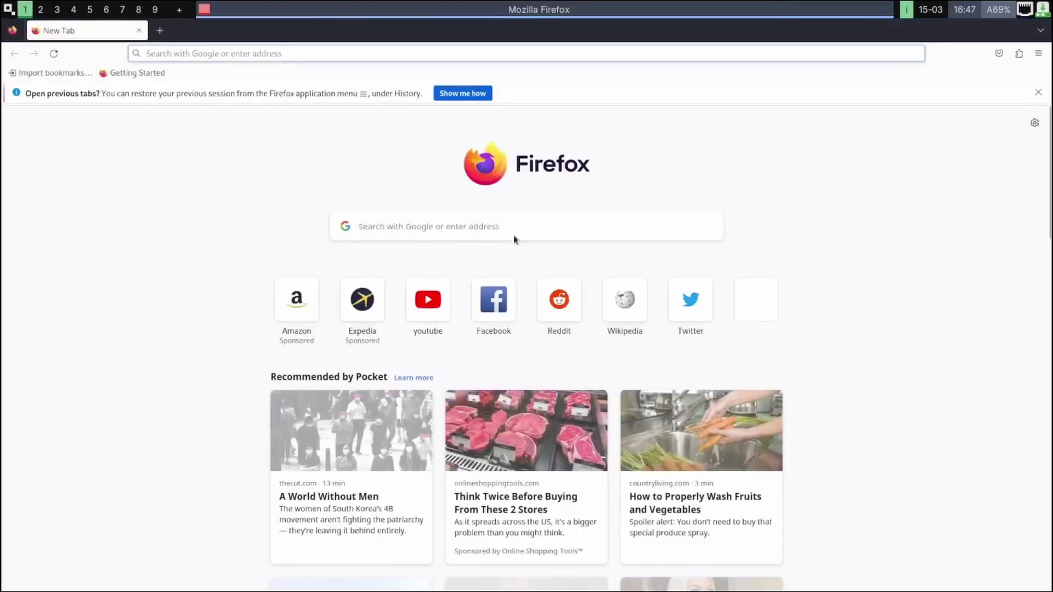
left_click(1037, 92)
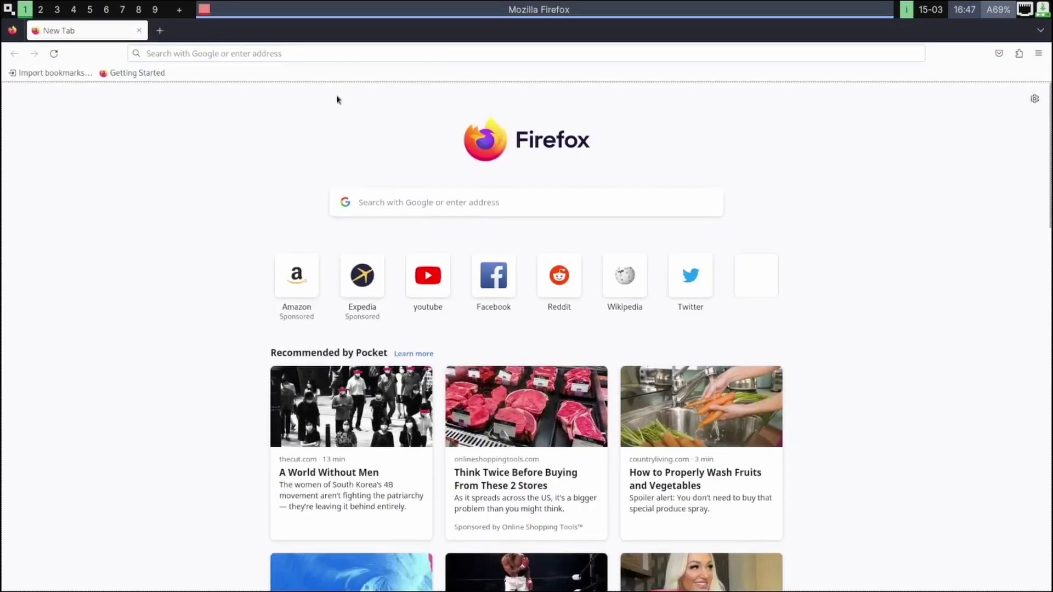
left_click(271, 55)
type("instant os")
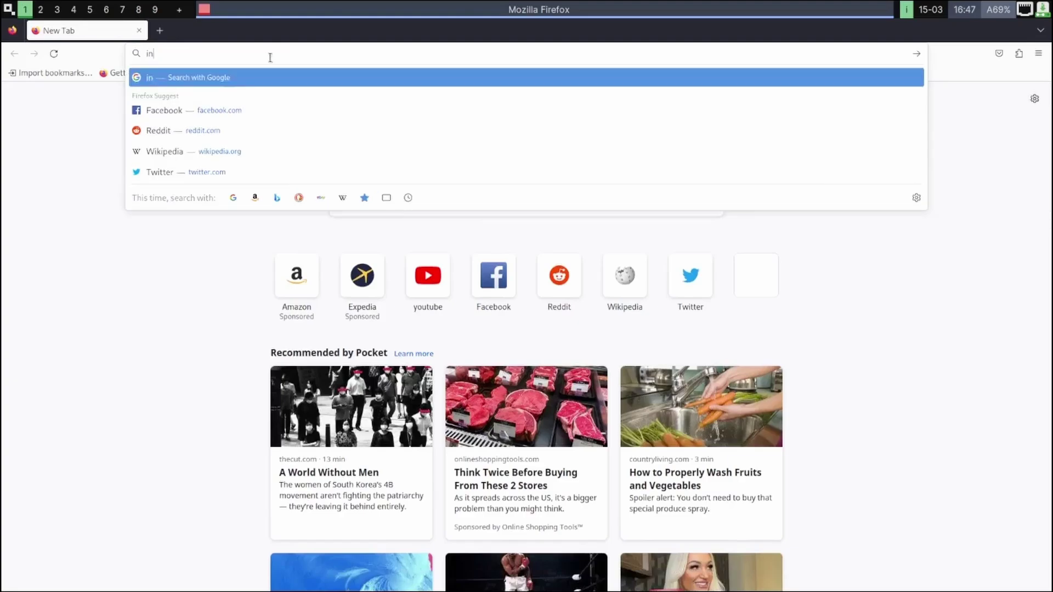
key("Return")
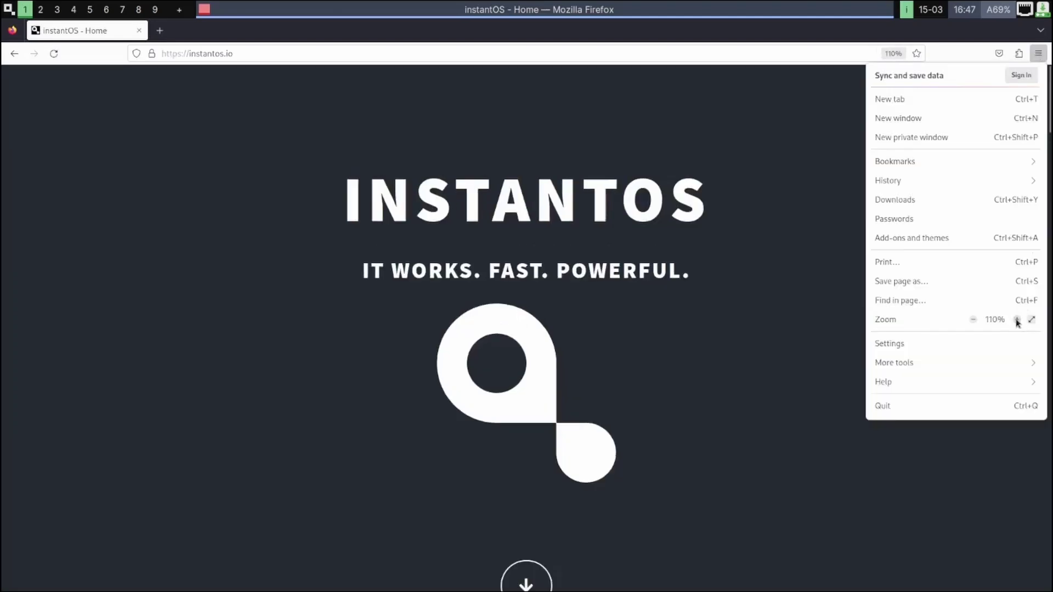
- Zoom the page to 120%, scroll through the feature overview, and return to the top banner
left_click(1016, 319)
left_click(1016, 319)
left_click(809, 188)
scroll(792, 200, "down", 10)
scroll(791, 203, "down", 3)
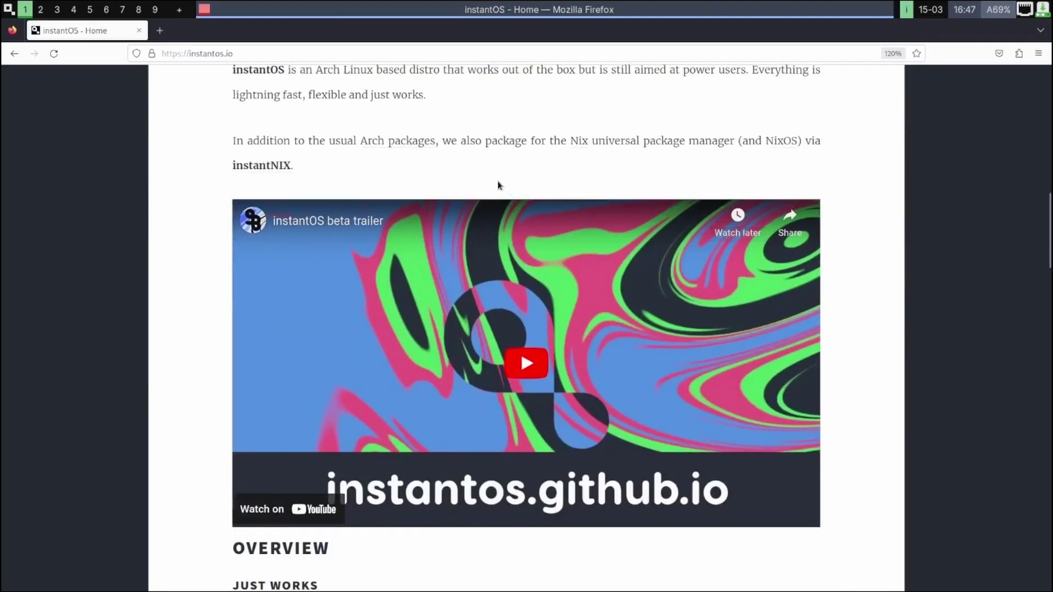
scroll(498, 181, "down", 10)
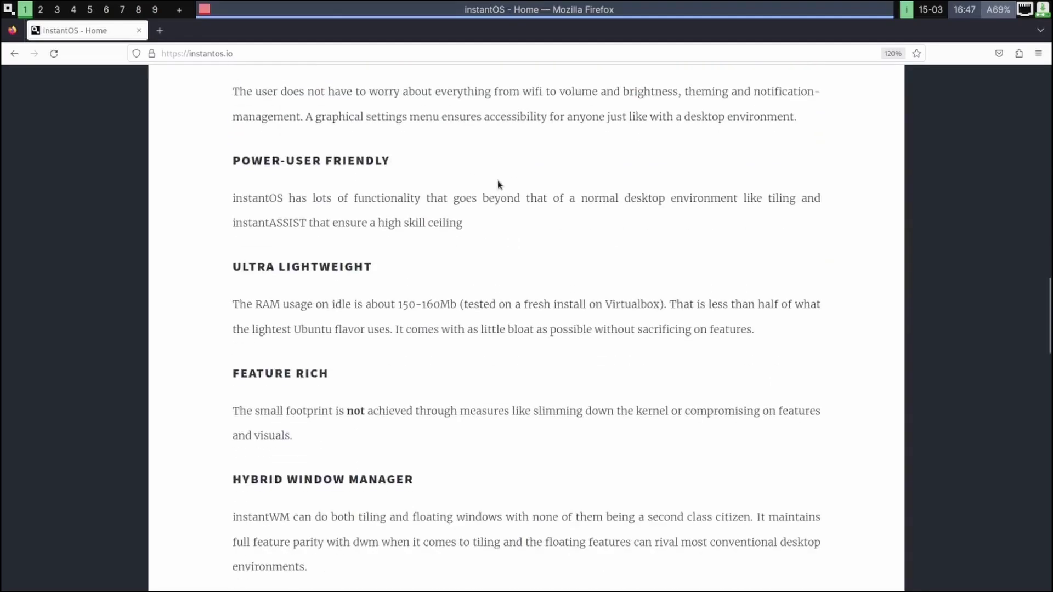
scroll(497, 161, "up", 2)
scroll(498, 159, "down", 4)
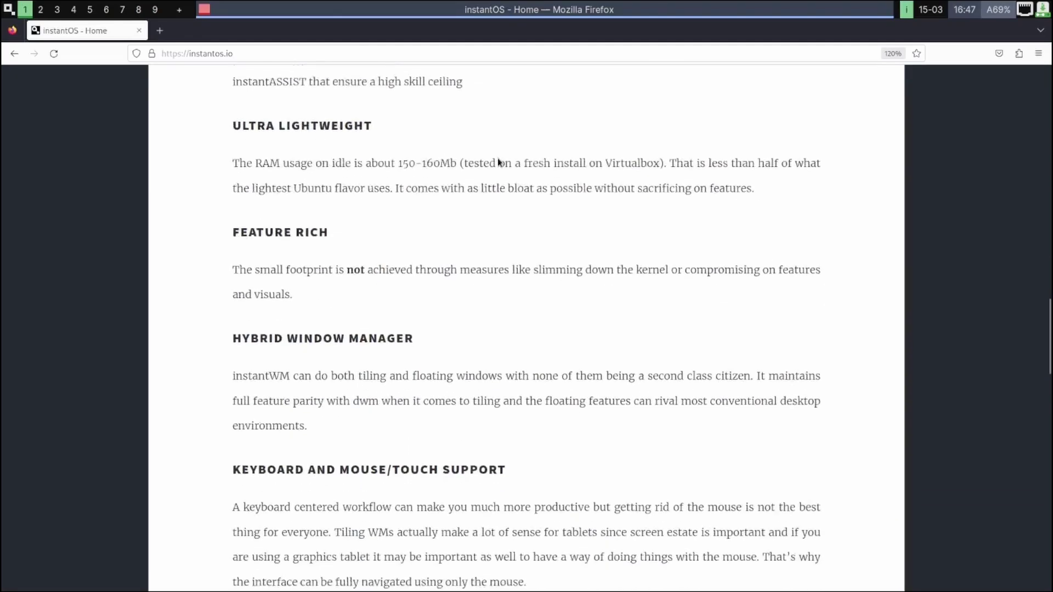
scroll(498, 159, "down", 2)
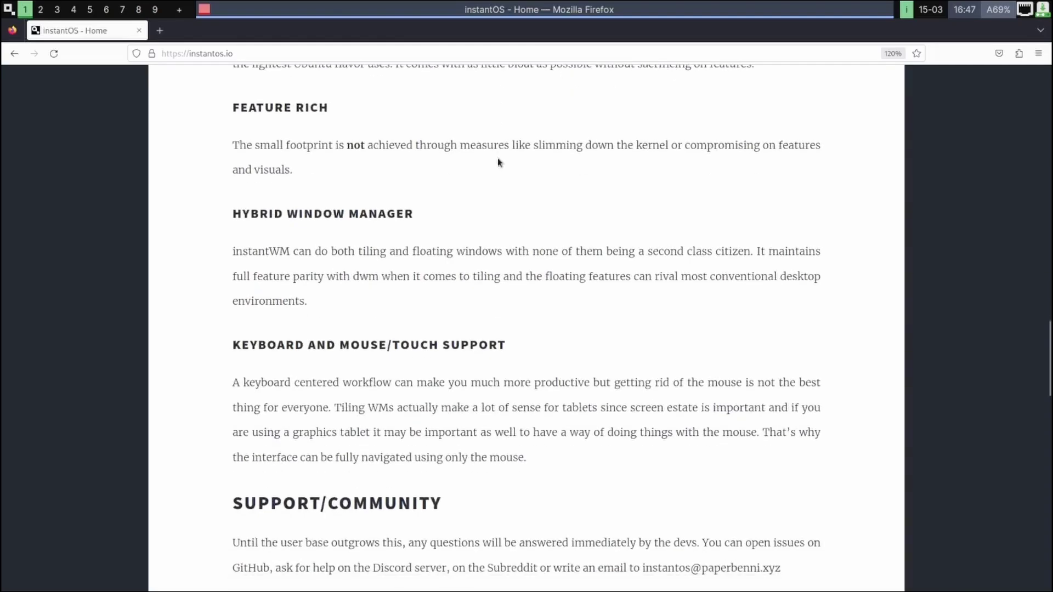
scroll(498, 160, "down", 15)
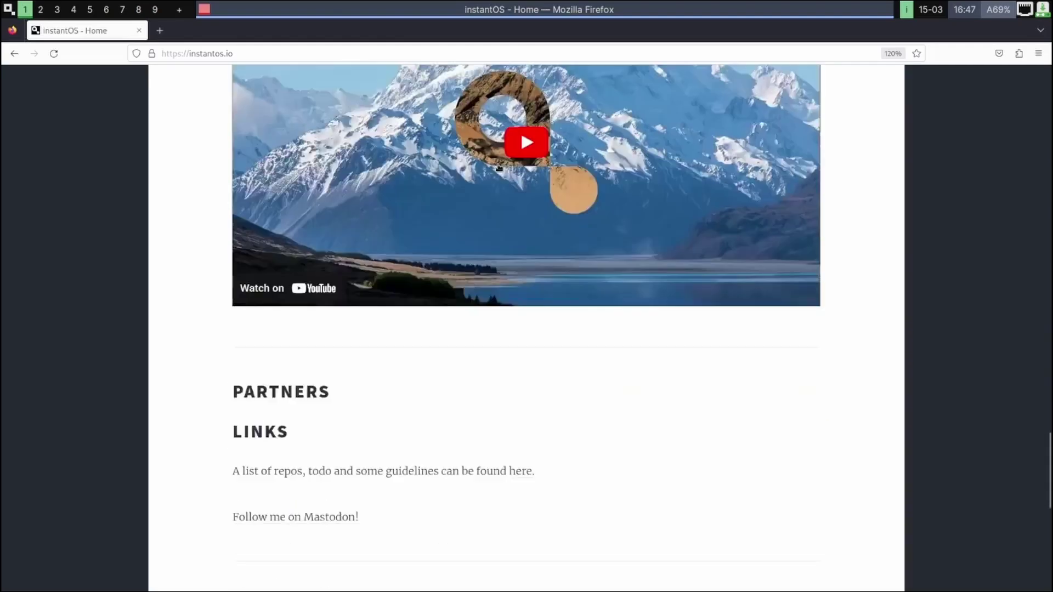
scroll(497, 167, "down", 5)
key("Home")
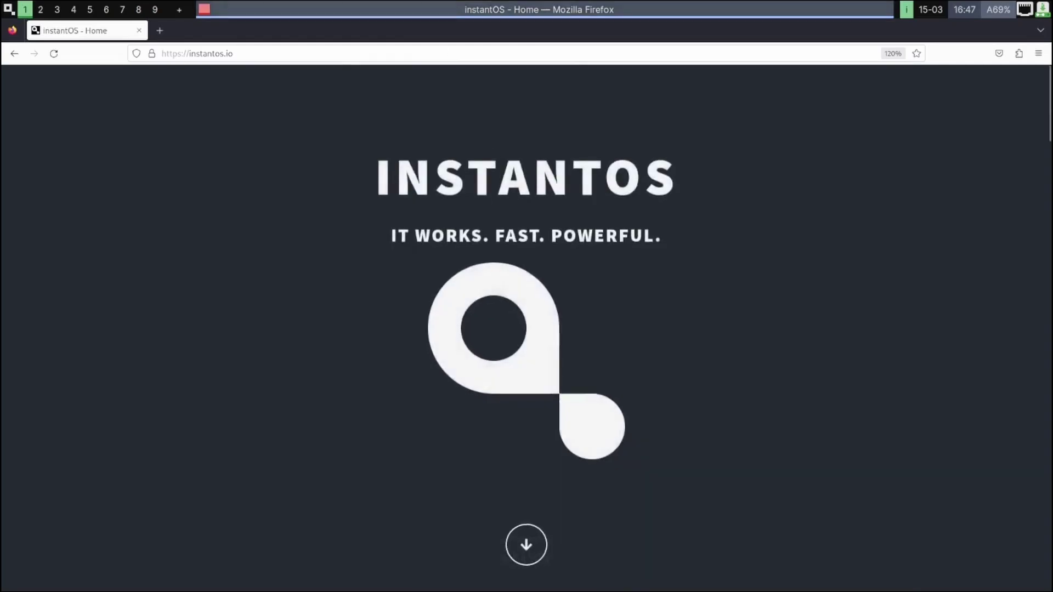
- Close Firefox with super+q, switch to tag 2, and open the start menu's application grid
key("super+q")
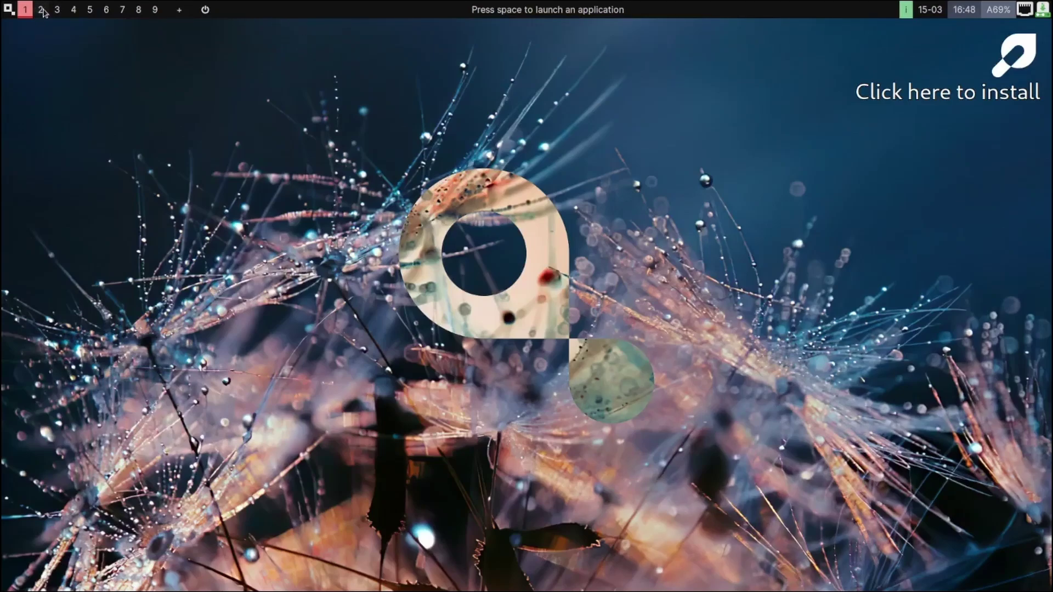
left_click(40, 9)
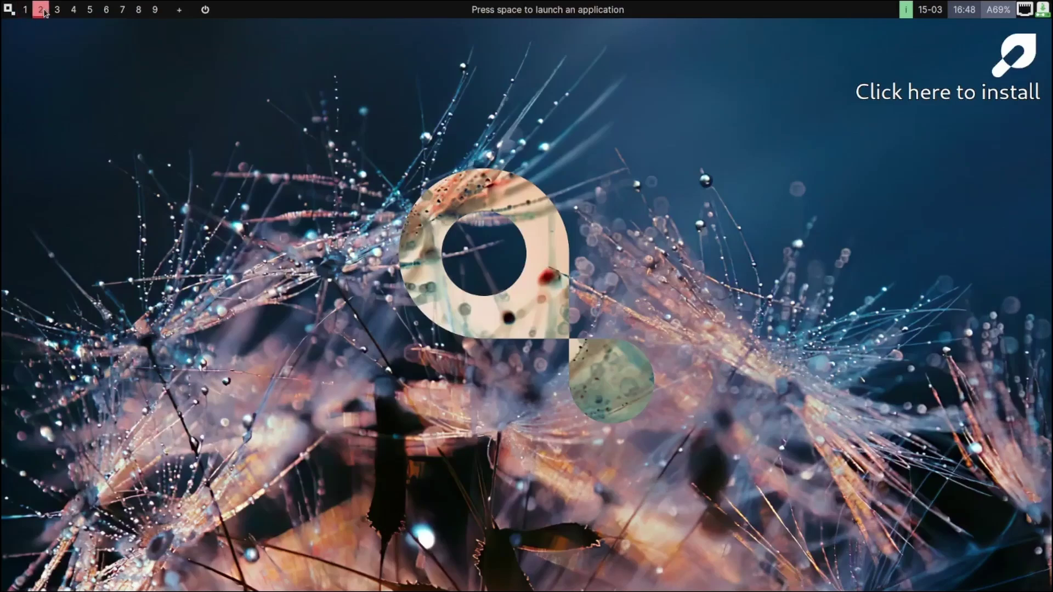
left_click(8, 12)
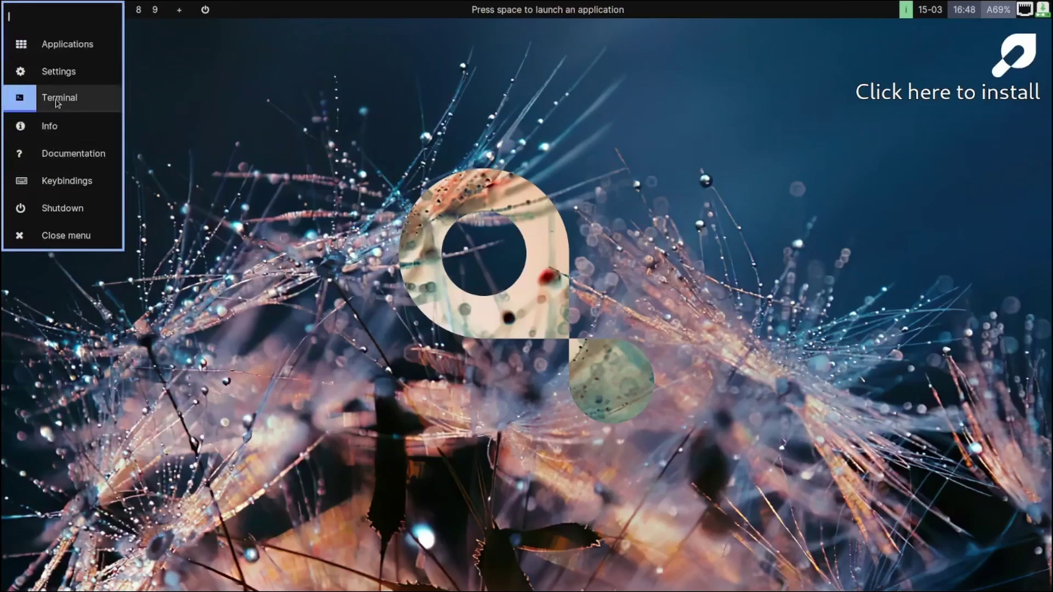
left_click(346, 92)
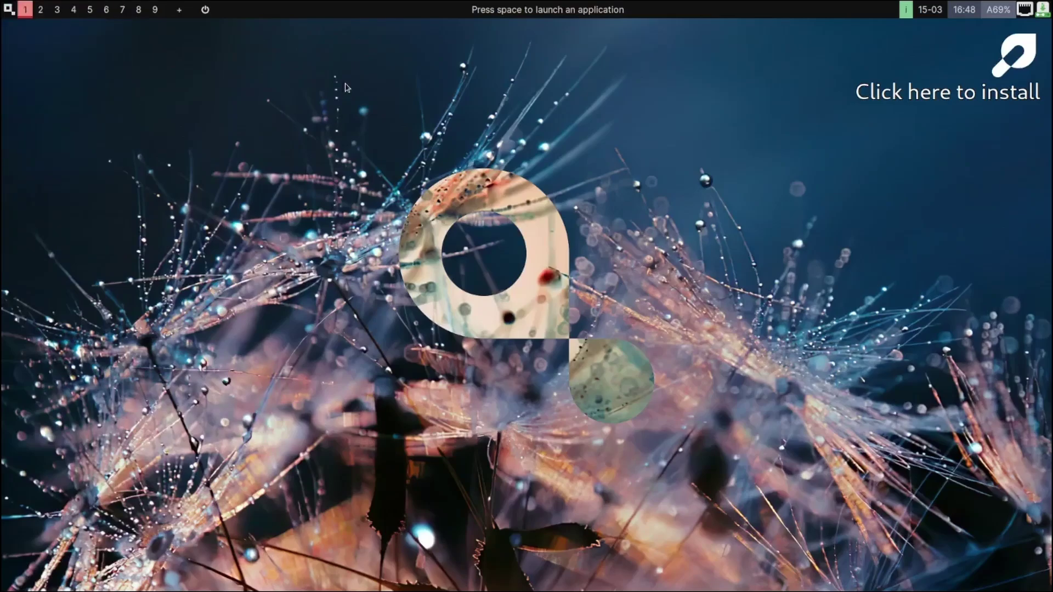
- Dismiss the application grid and cycle the top-bar layout indicator to monocle [M]
key("space")
left_click(314, 16)
left_click(179, 11)
left_click(181, 11)
left_click(182, 11)
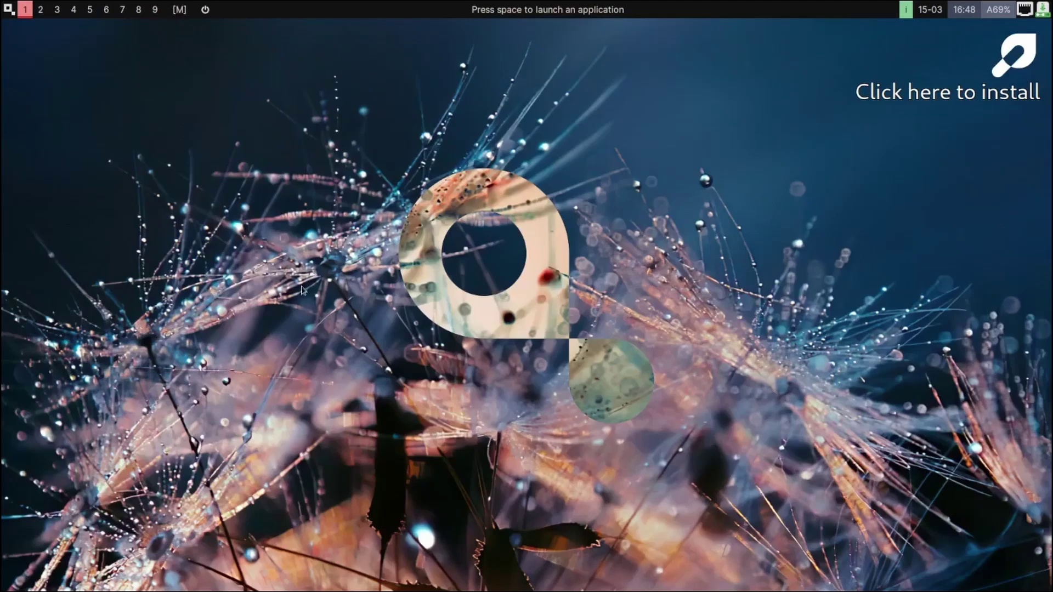